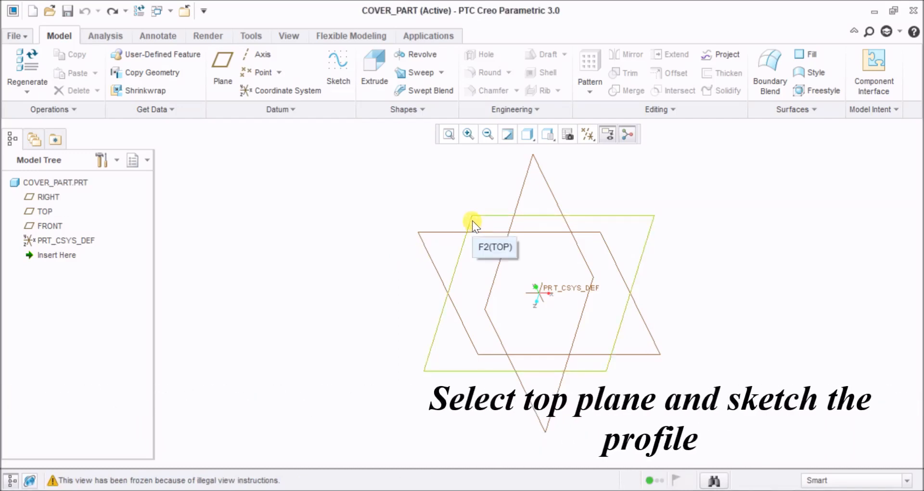
# Start a sketch on the TOP plane, orient it parallel to the screen, and draw a circle centred on the origin.
pyautogui.click(472, 222)
pyautogui.click(338, 72)
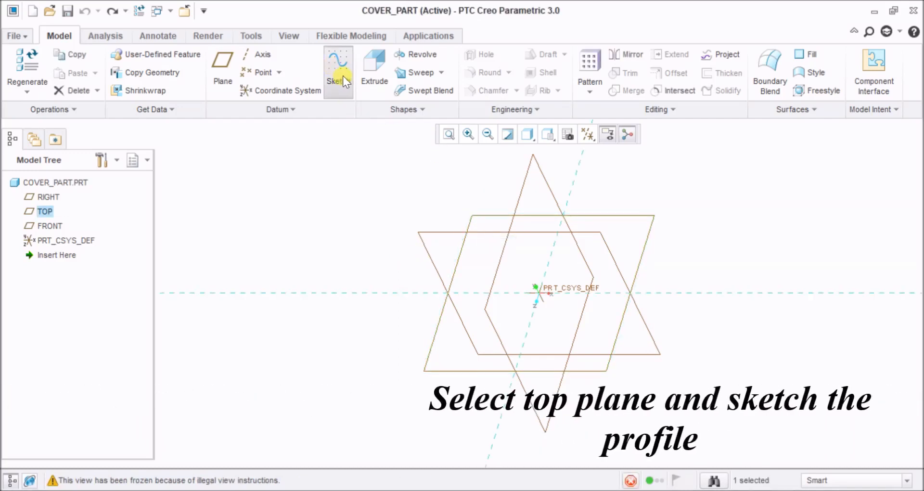
pyautogui.click(588, 139)
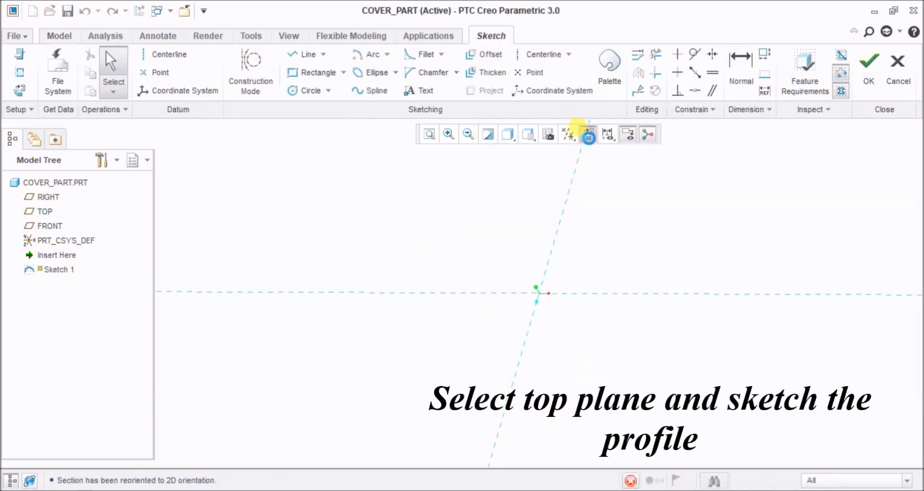
pyautogui.click(313, 93)
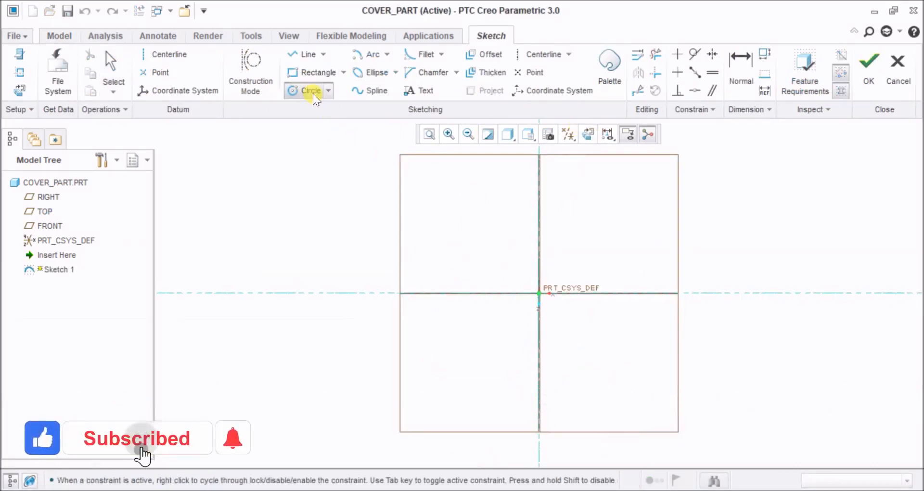
pyautogui.click(539, 293)
pyautogui.click(587, 362)
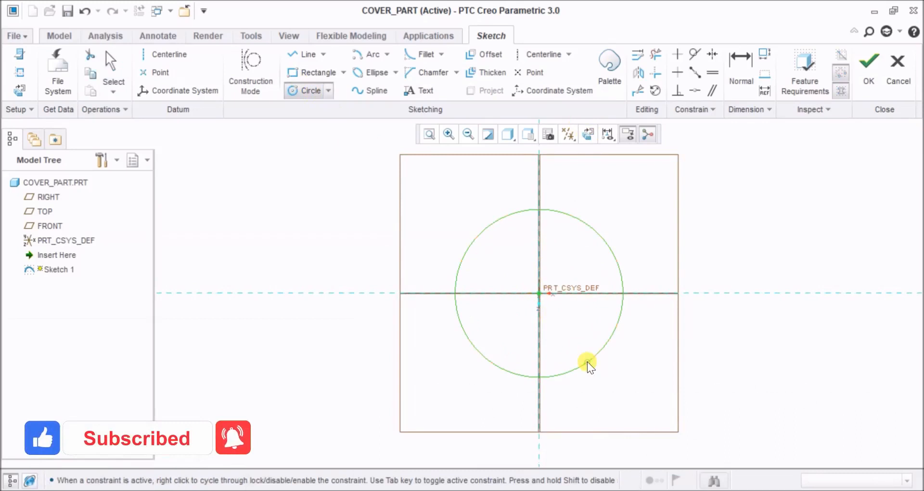
pyautogui.press('Escape')
pyautogui.press('Escape')
pyautogui.click(557, 275)
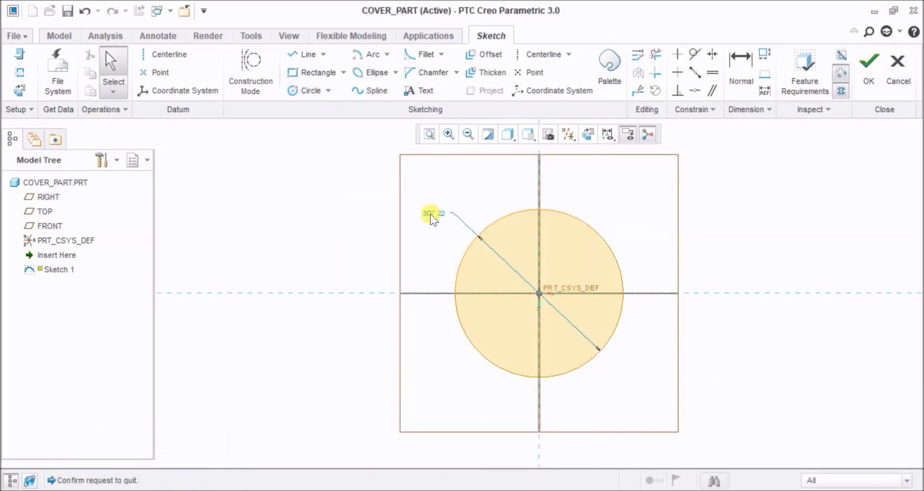
# Set the circle's diameter to 7 mm and finish the sketch.
pyautogui.doubleClick(431, 213)
pyautogui.write('7')
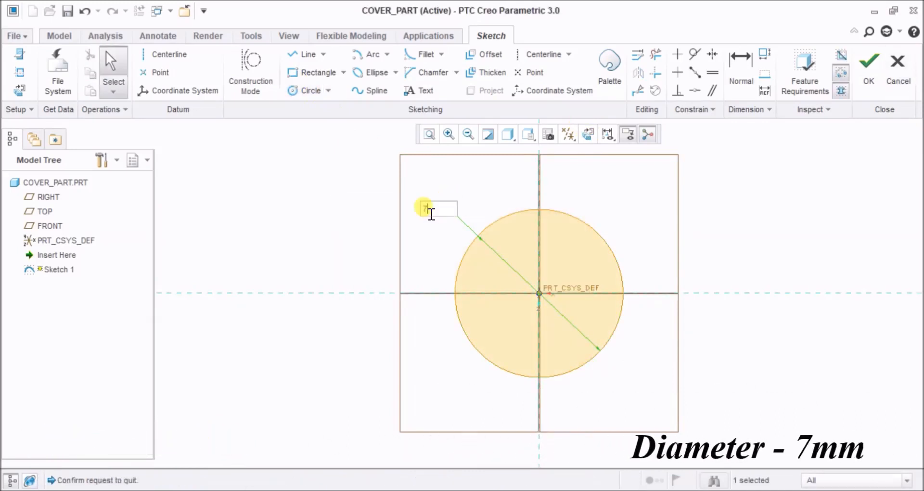
pyautogui.press('Return')
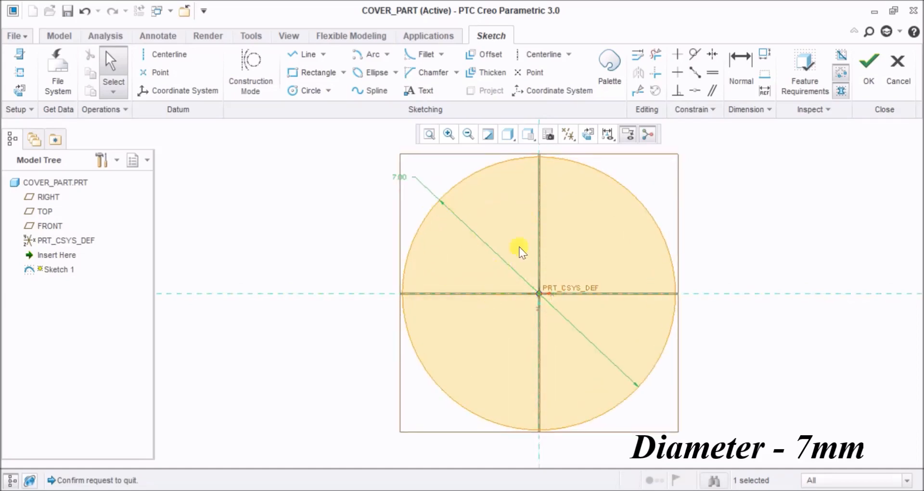
pyautogui.click(861, 82)
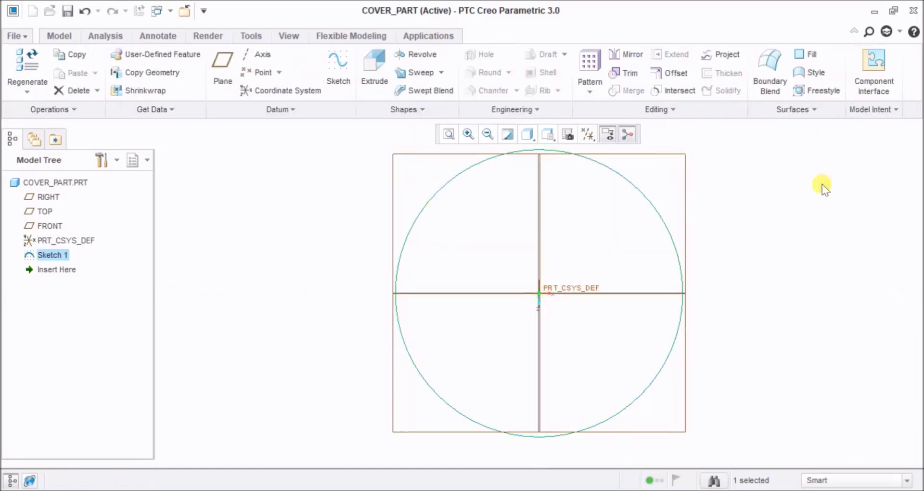
# Extrude the circle sketch as a solid to a depth of 2.5 mm.
pyautogui.click(390, 79)
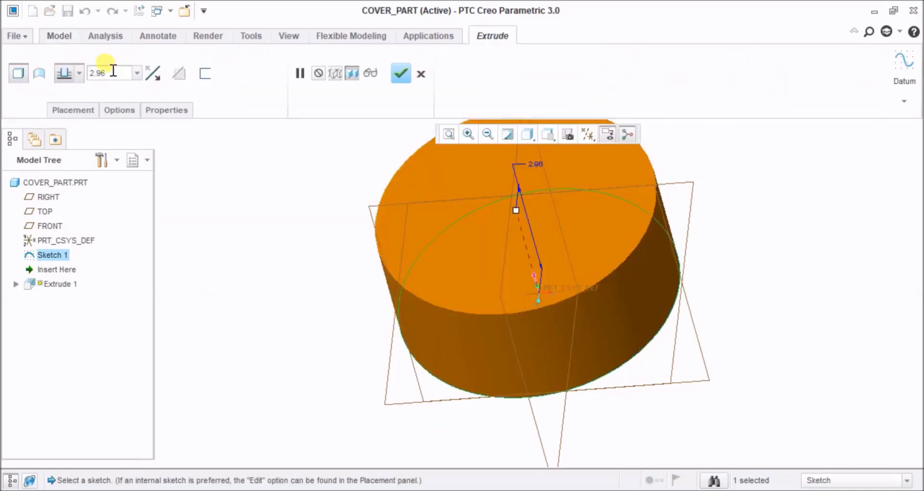
pyautogui.doubleClick(113, 71)
pyautogui.write('2')
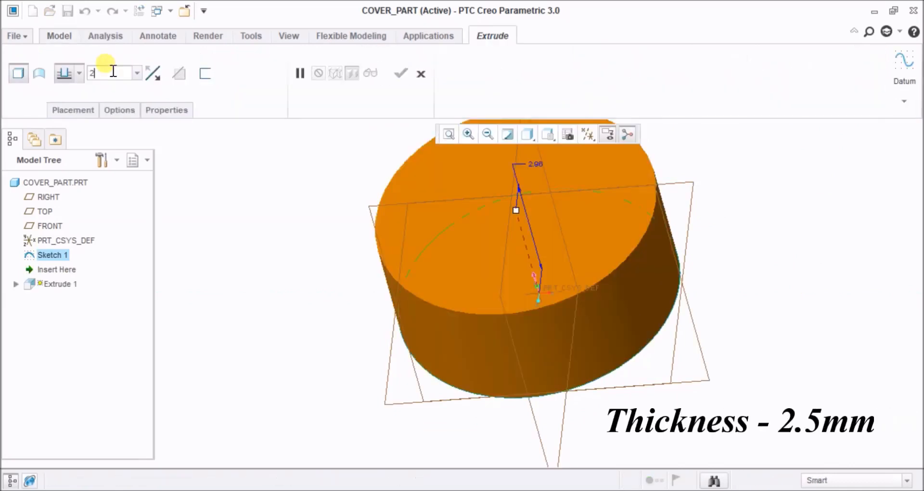
pyautogui.write('.5')
pyautogui.press('Return')
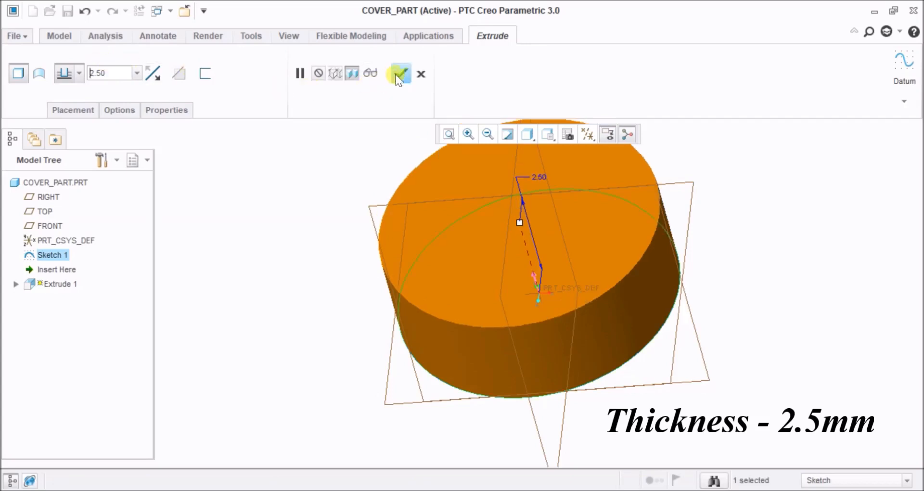
pyautogui.click(401, 74)
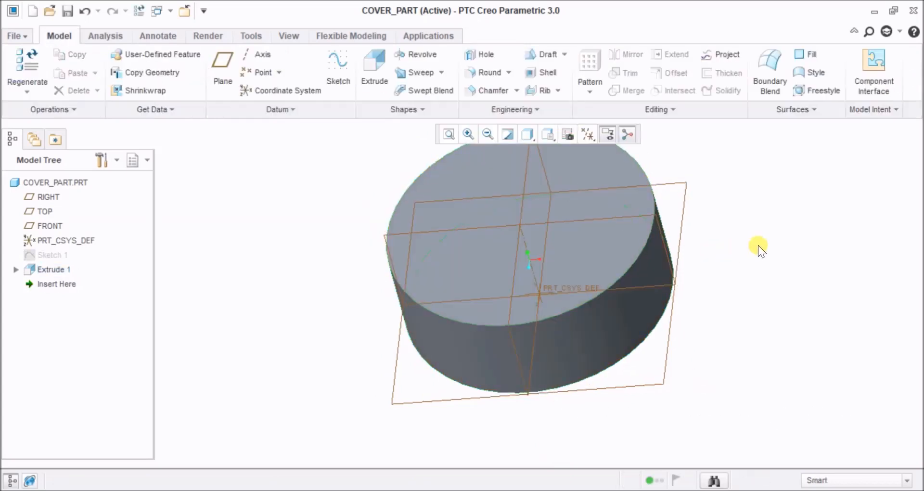
# Round the upper circular edge of the cylinder with a 1 mm radius.
pyautogui.click(490, 72)
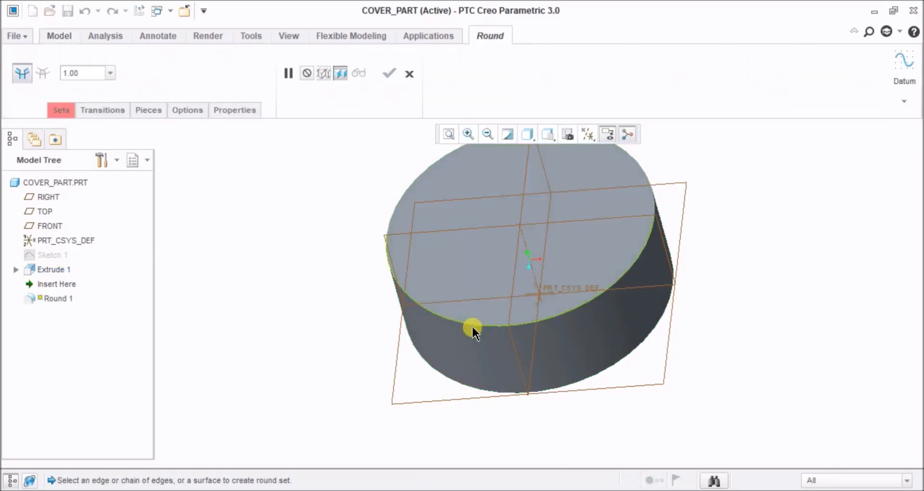
pyautogui.click(473, 331)
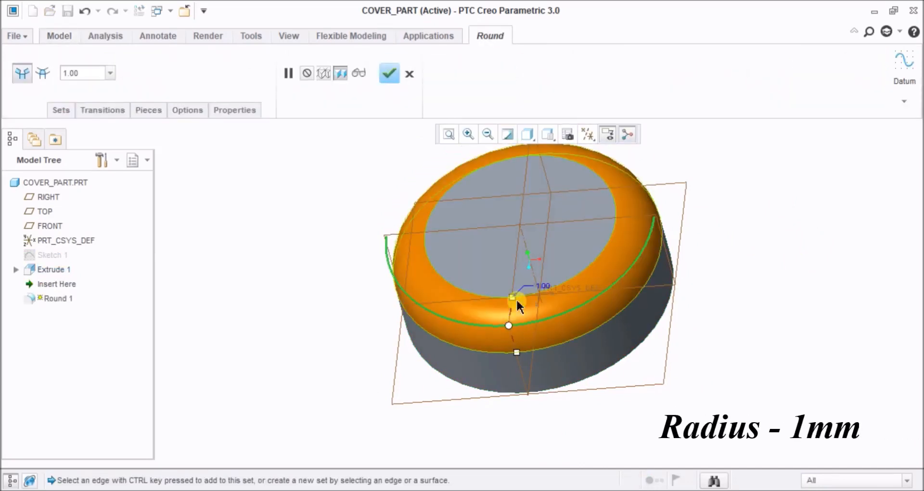
pyautogui.moveTo(89, 75); pyautogui.dragTo(64, 73)
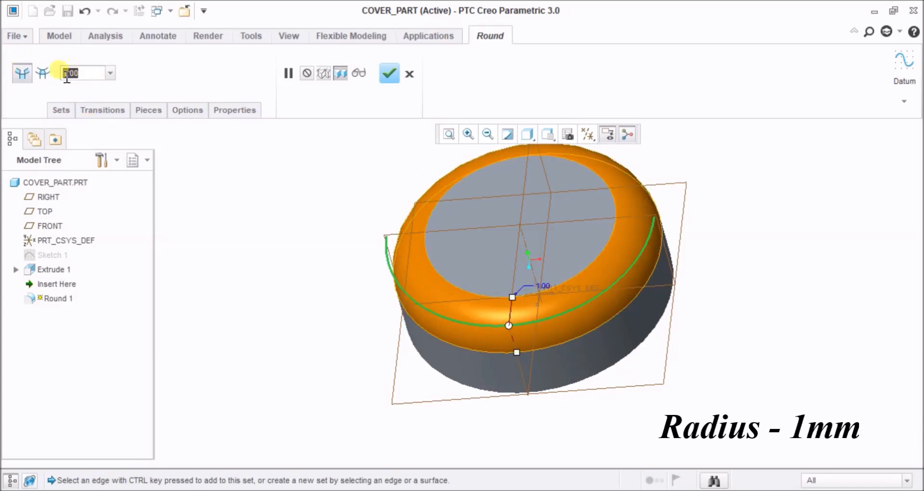
pyautogui.click(390, 74)
pyautogui.click(789, 261)
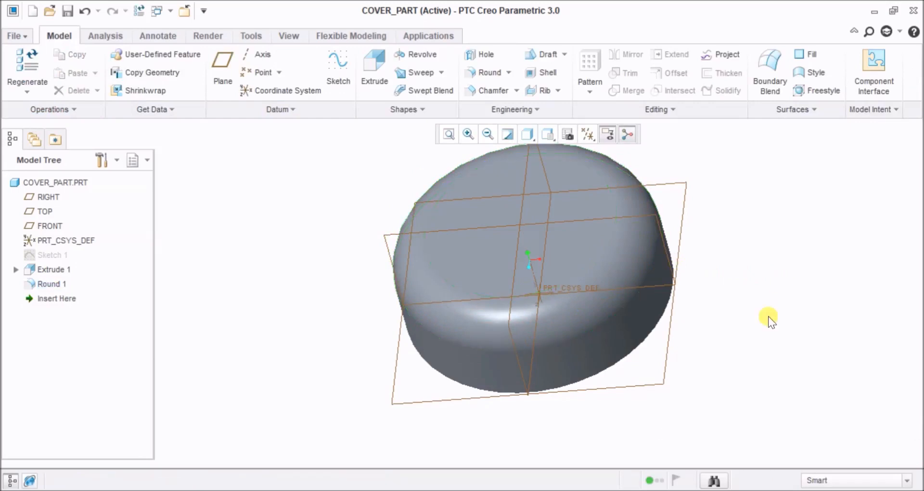
# Shell the part with a 0.25 mm wall thickness, removing the flat bottom face.
pyautogui.moveTo(764, 323); pyautogui.dragTo(864, 313, button='middle')
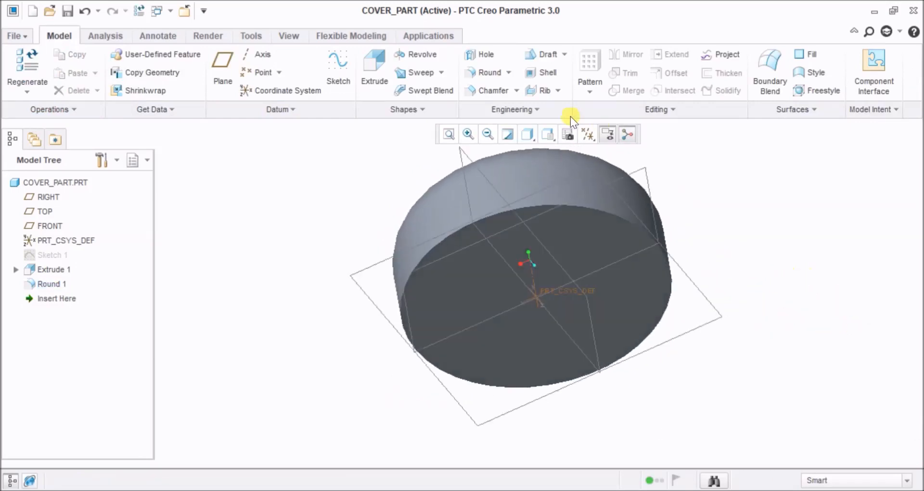
pyautogui.click(546, 74)
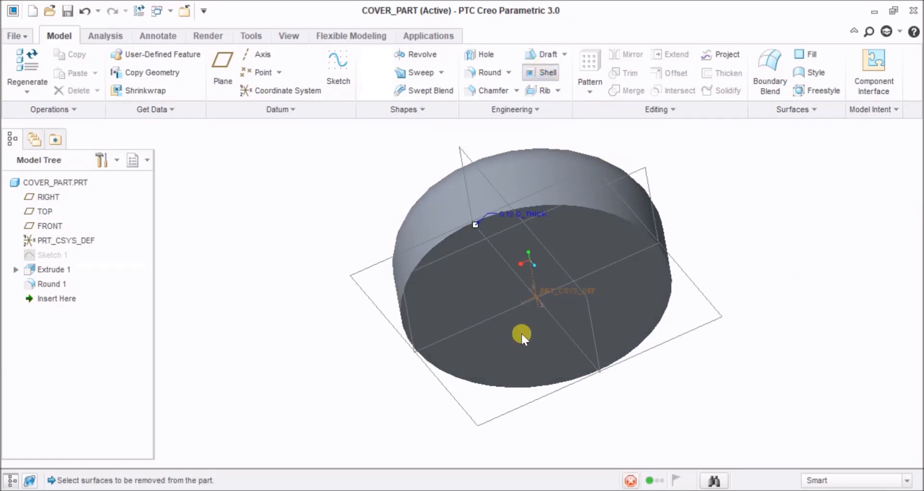
pyautogui.click(493, 300)
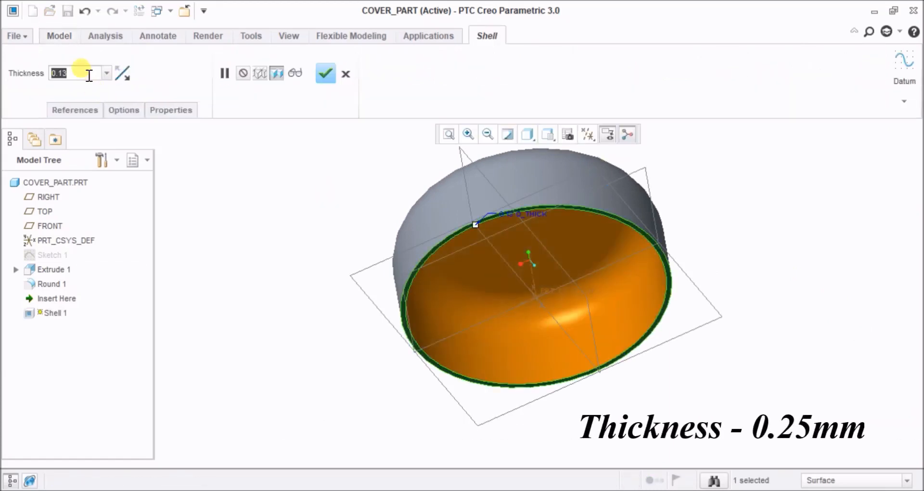
pyautogui.write('.')
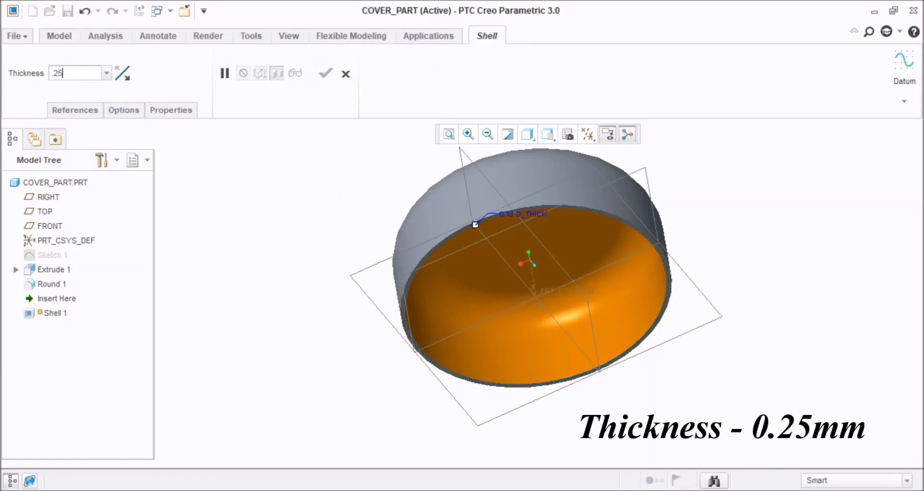
pyautogui.write('25')
pyautogui.press('Return')
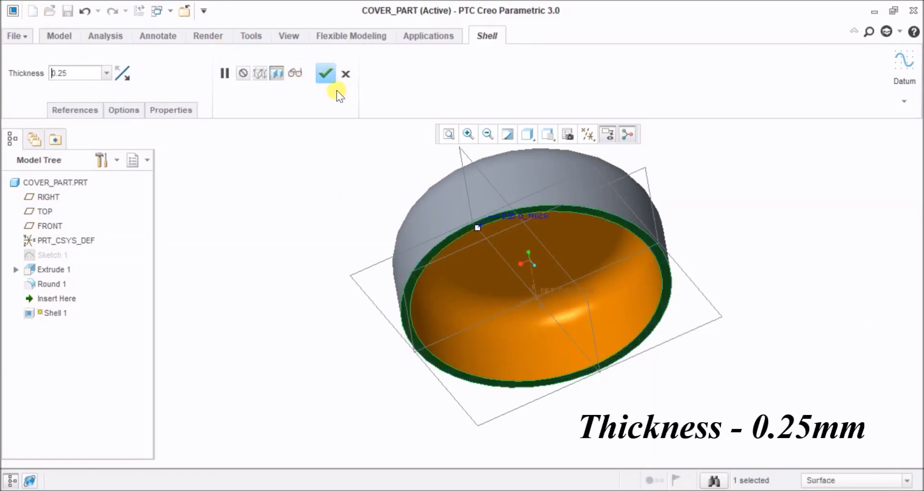
pyautogui.click(326, 74)
pyautogui.click(762, 207)
# Start a second sketch on the TOP plane and orient it parallel to the screen.
pyautogui.moveTo(762, 218); pyautogui.dragTo(721, 279, button='middle')
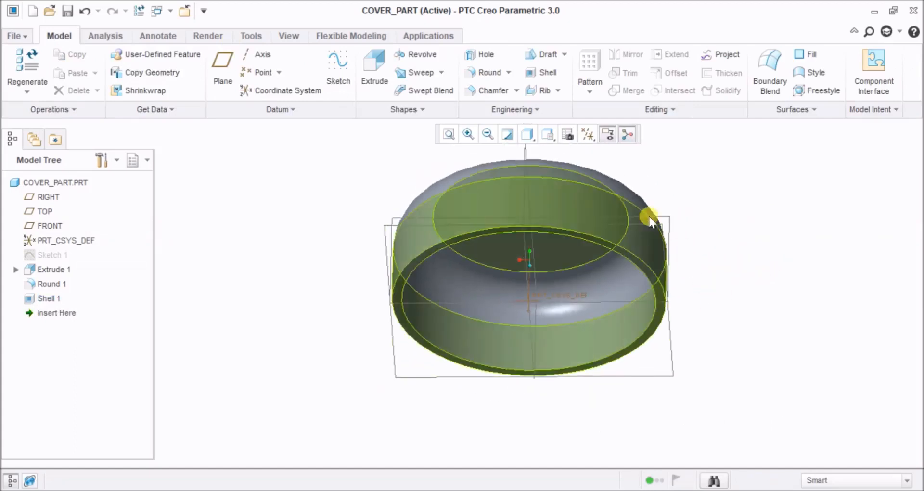
pyautogui.click(664, 222)
pyautogui.moveTo(705, 266); pyautogui.dragTo(690, 329, button='middle')
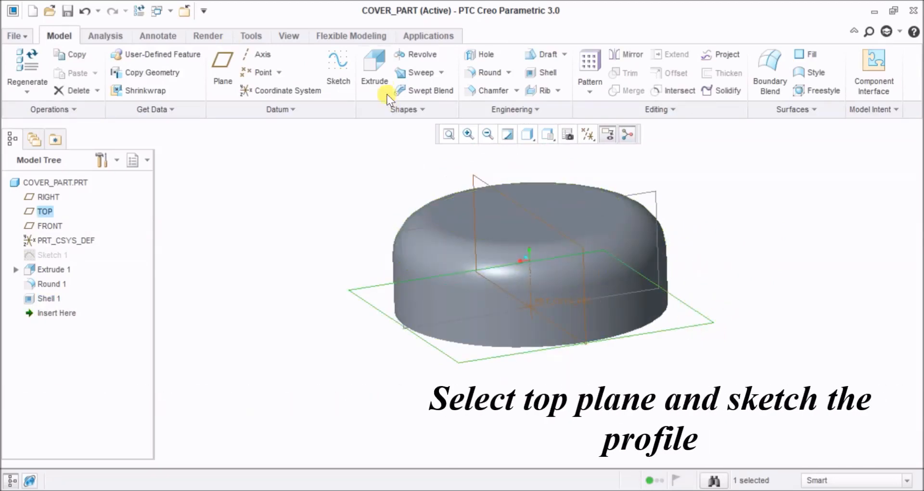
pyautogui.click(338, 72)
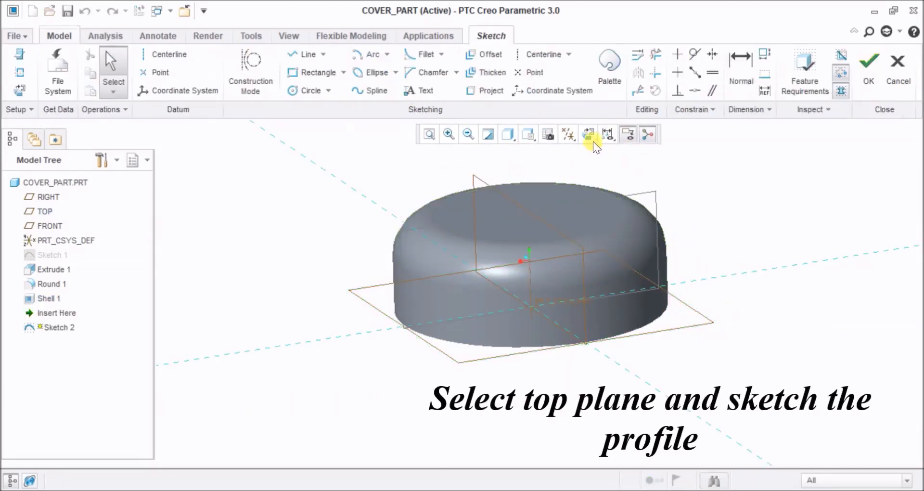
pyautogui.click(587, 134)
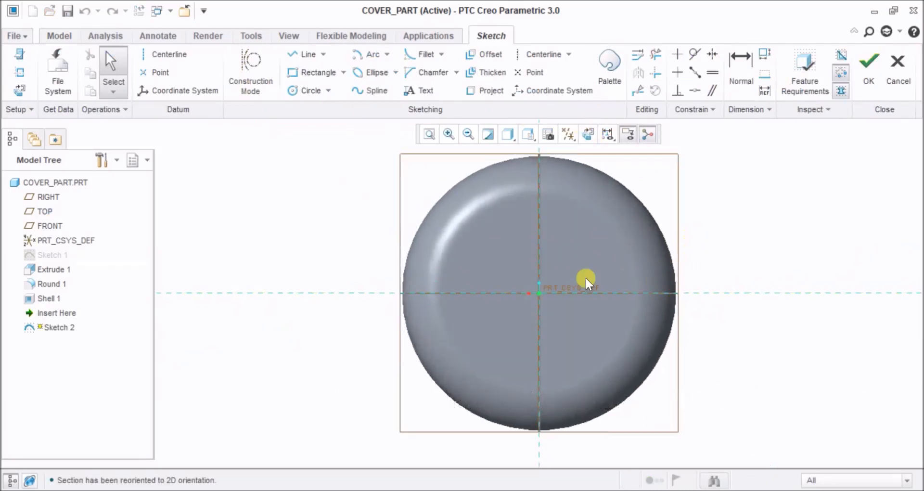
pyautogui.moveTo(571, 274)
pyautogui.keyDown('ctrl'); pyautogui.mouseDown(button='middle')
pyautogui.moveTo(571, 336)
pyautogui.moveTo(574, 212)
pyautogui.mouseUp(button='middle'); pyautogui.keyUp('ctrl')
pyautogui.keyDown('ctrl'); pyautogui.moveTo(591, 332); pyautogui.dragTo(588, 270, button='middle'); pyautogui.keyUp('ctrl')
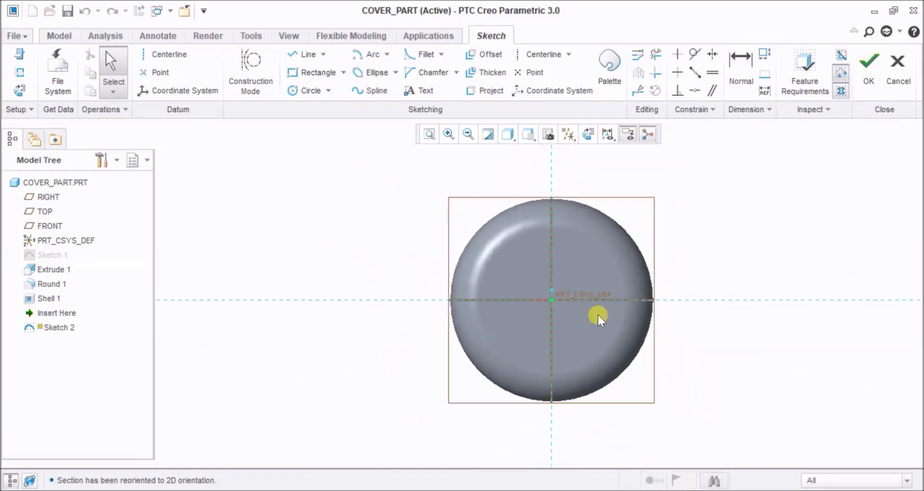
pyautogui.click(585, 140)
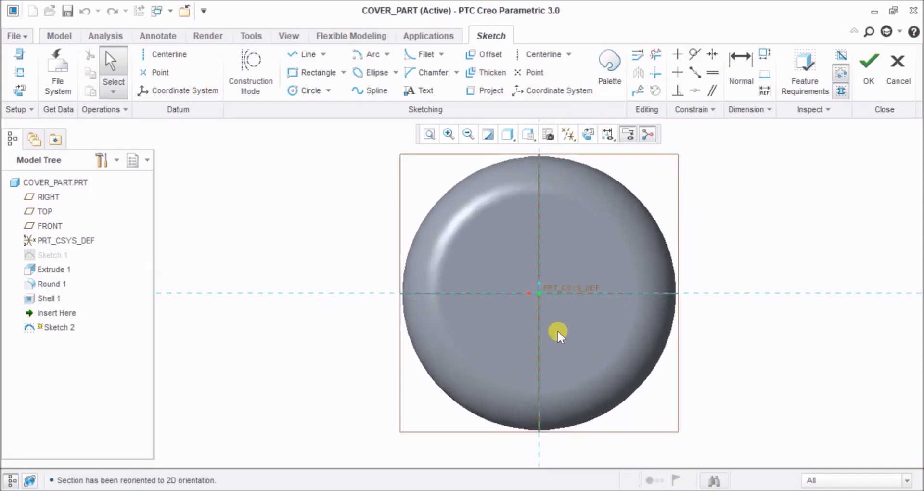
pyautogui.moveTo(565, 309)
pyautogui.keyDown('ctrl'); pyautogui.mouseDown(button='middle')
pyautogui.moveTo(556, 243)
pyautogui.moveTo(559, 276)
pyautogui.mouseUp(button='middle'); pyautogui.keyUp('ctrl')
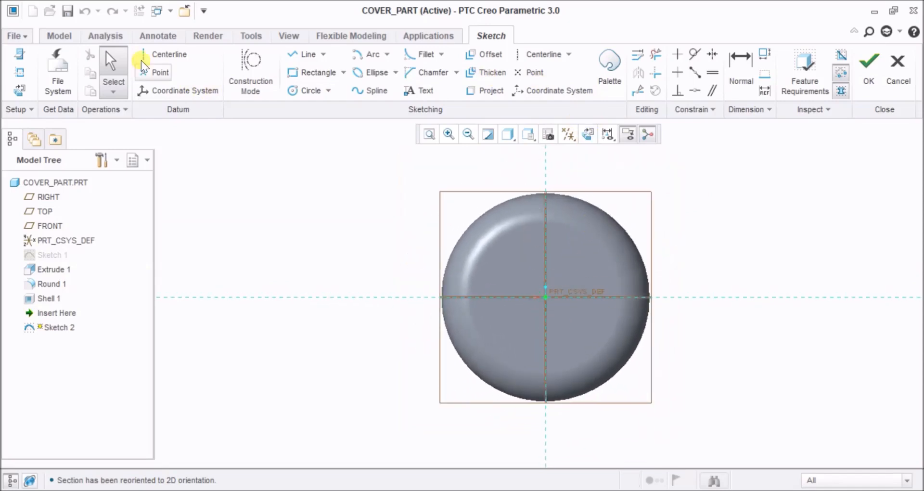
# Add the cover's outer cylindrical surface as a sketch reference.
pyautogui.click(17, 74)
pyautogui.click(515, 193)
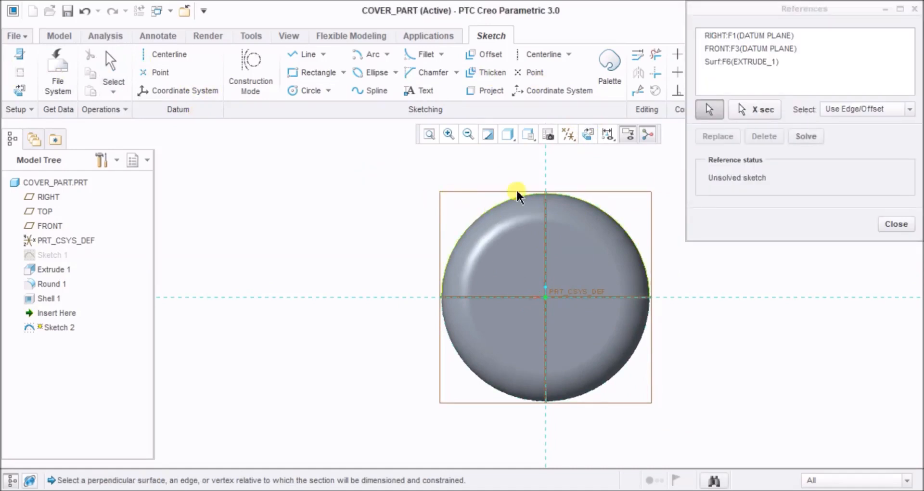
pyautogui.click(896, 225)
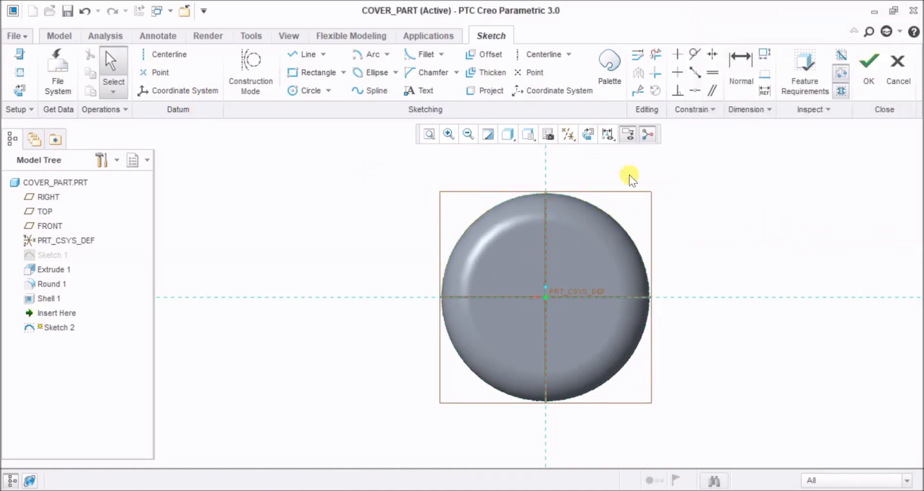
# Draw a circle about 0.58 mm in diameter on the vertical reference line, just above the cover's outer edge.
pyautogui.click(303, 93)
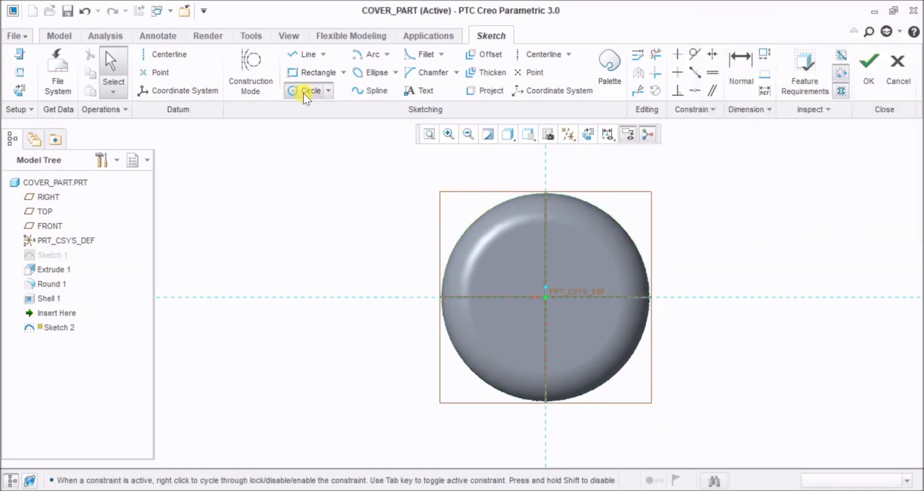
pyautogui.click(553, 184)
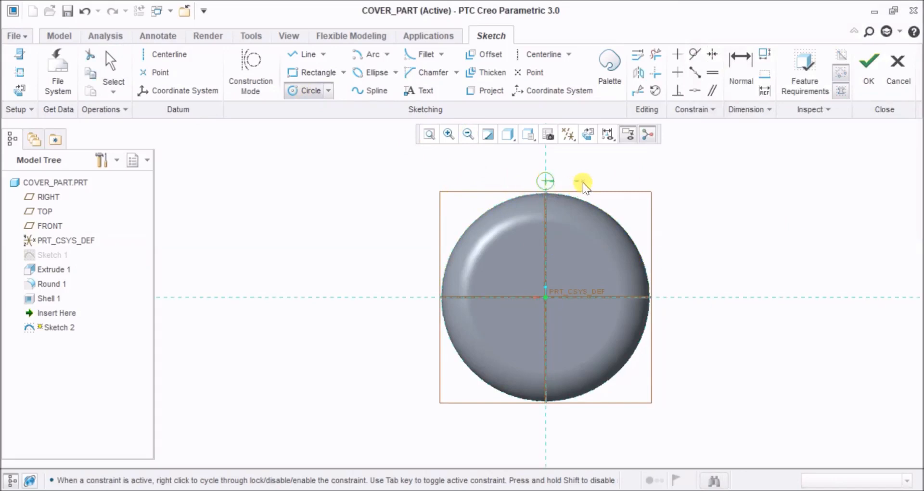
pyautogui.middleClick(582, 183)
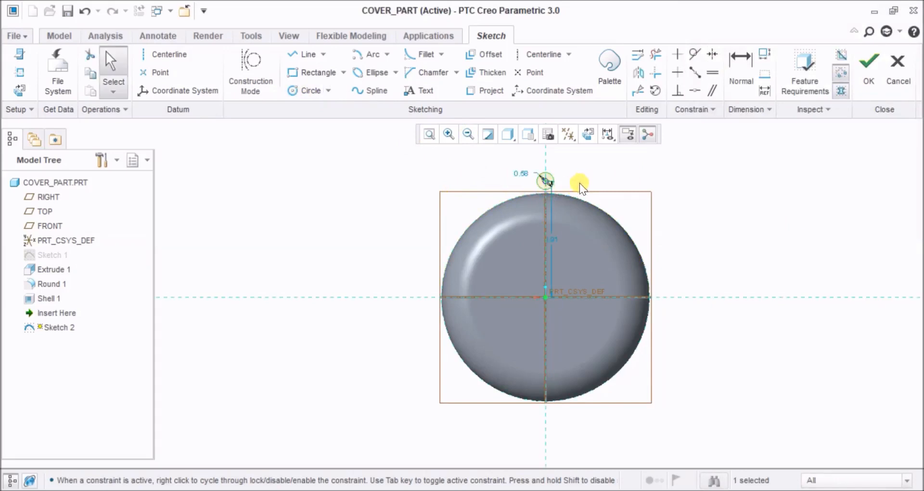
# Set the vertical distance from the origin to the small circle's centre to 4 mm.
pyautogui.doubleClick(552, 235)
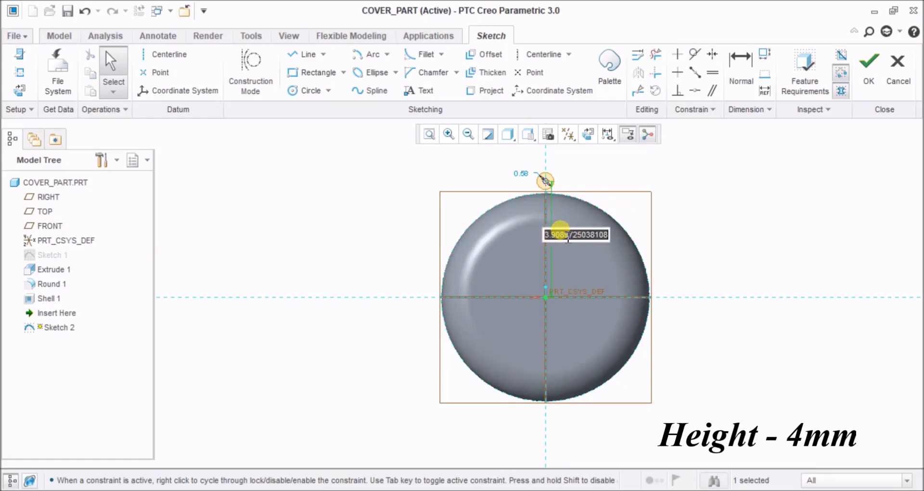
pyautogui.write('4')
pyautogui.press('Return')
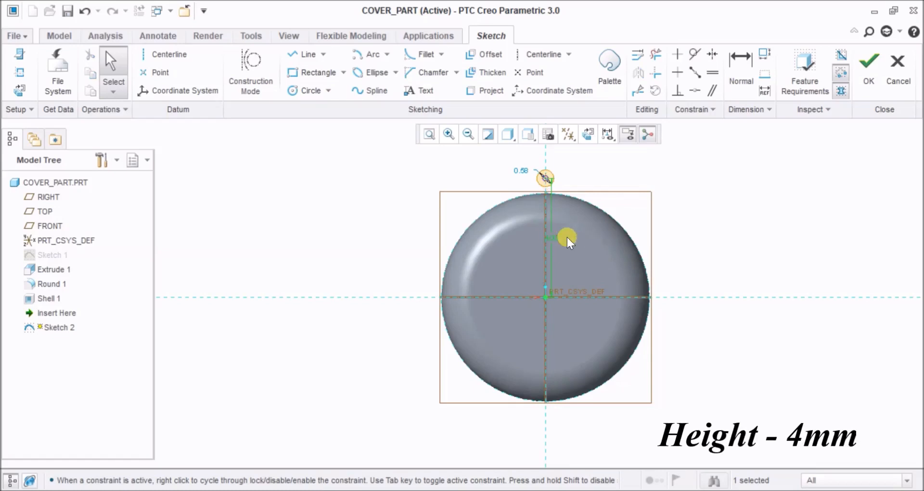
# Set the small circle's diameter to 0.75 mm.
pyautogui.doubleClick(525, 171)
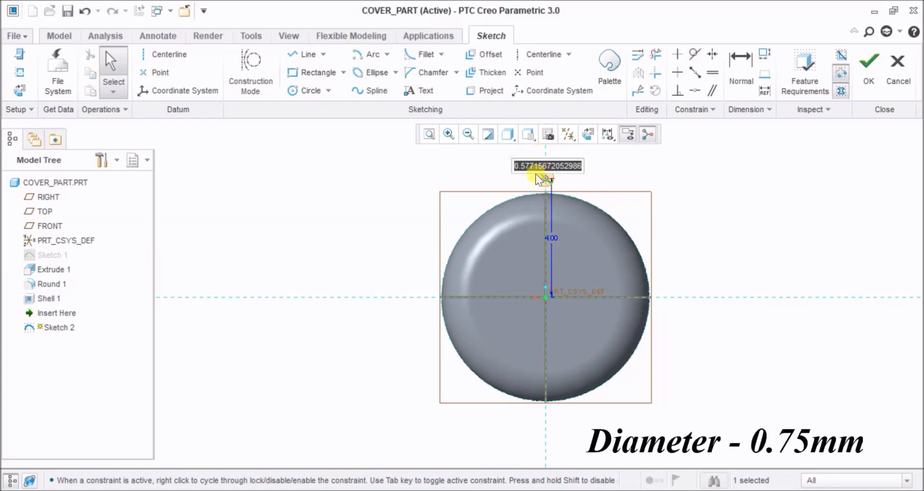
pyautogui.press('BackSpace')
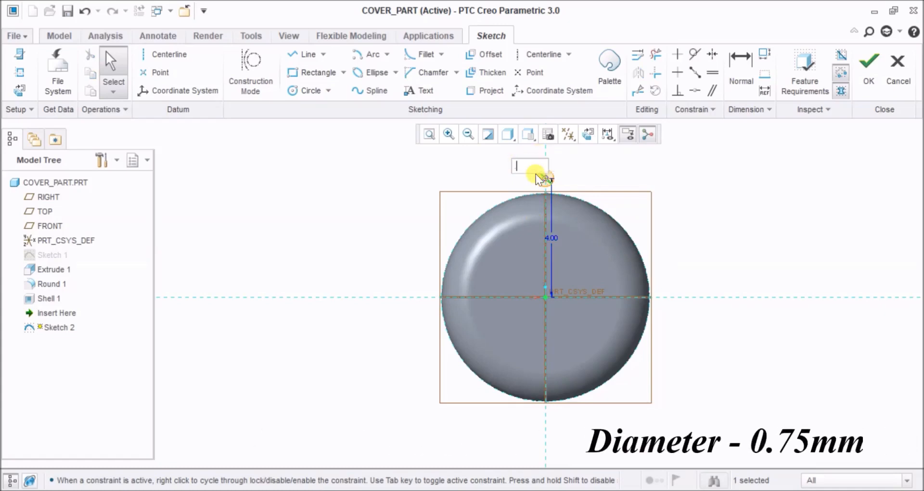
pyautogui.write('.75')
pyautogui.press('Return')
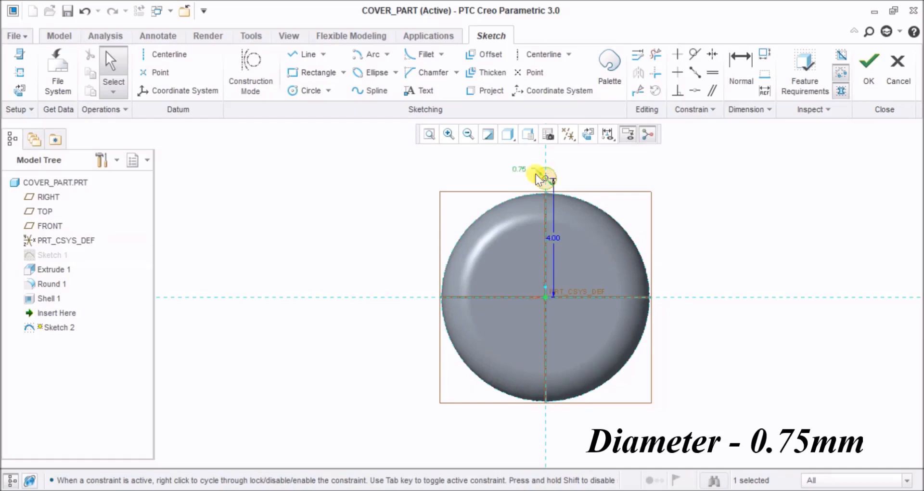
# Draw a larger circle concentric with the 0.75 mm circle and set its diameter to 1.5 mm.
pyautogui.click(305, 93)
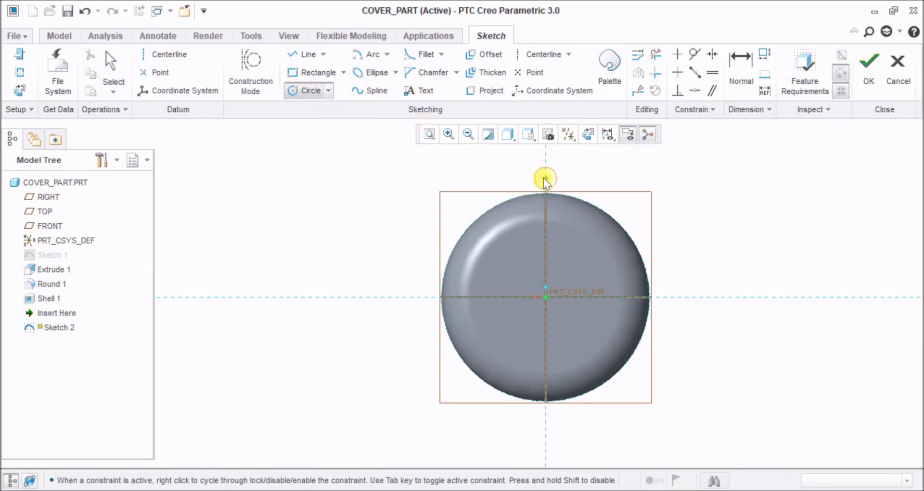
pyautogui.click(544, 178)
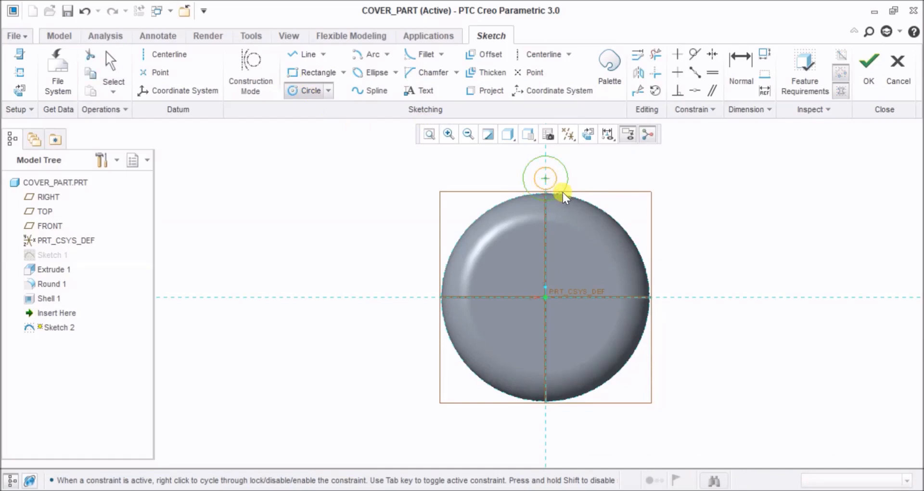
pyautogui.click(562, 192)
pyautogui.middleClick(562, 192)
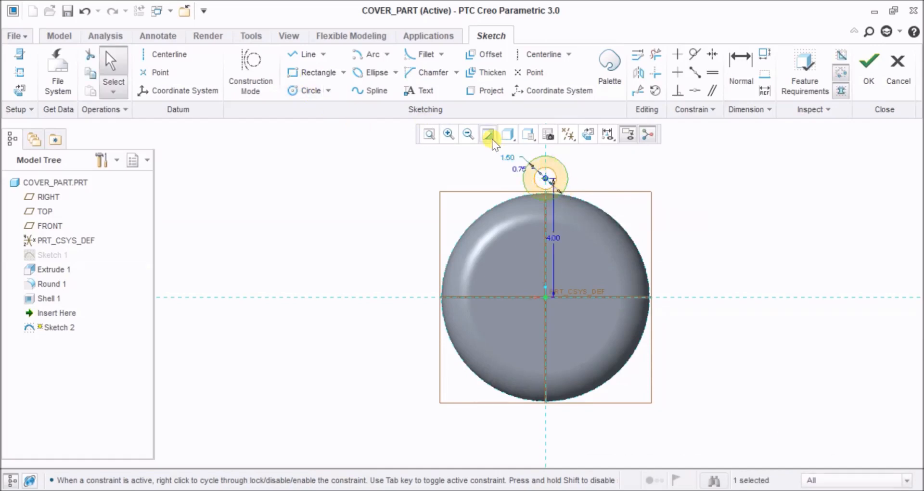
pyautogui.doubleClick(516, 154)
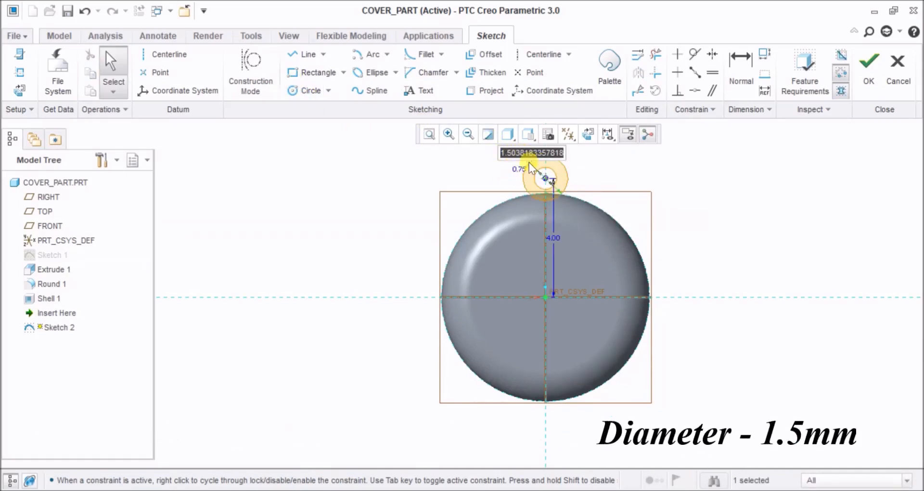
pyautogui.write('1.5')
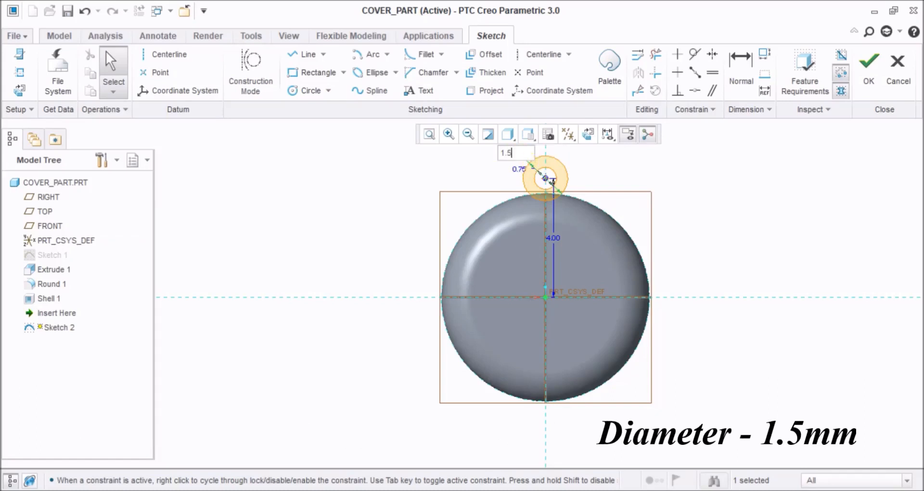
pyautogui.press('Return')
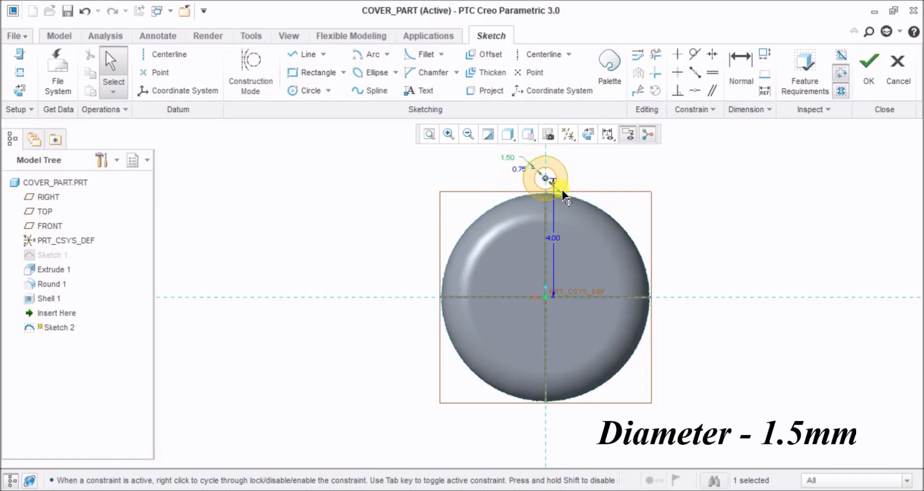
pyautogui.click(404, 183)
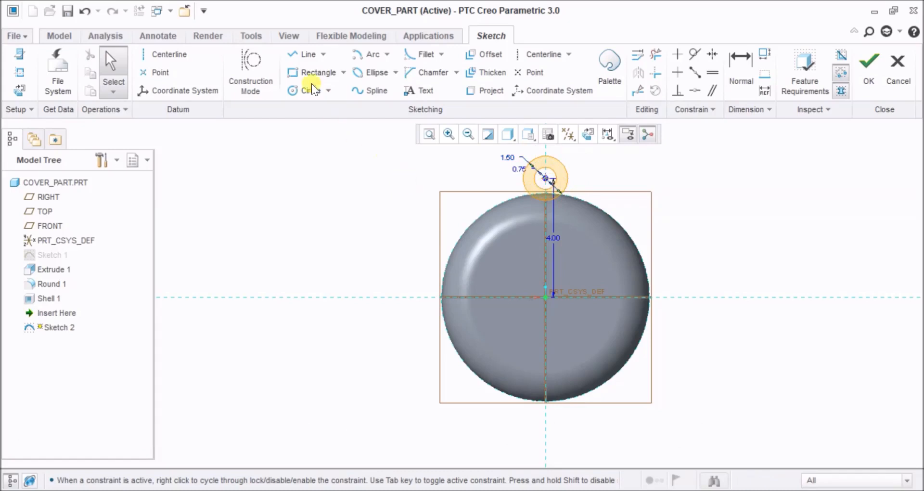
# Draw a vertical line on each side of the 1.5 mm circle, tangent to it and ending on the cover's outer edge.
pyautogui.click(307, 56)
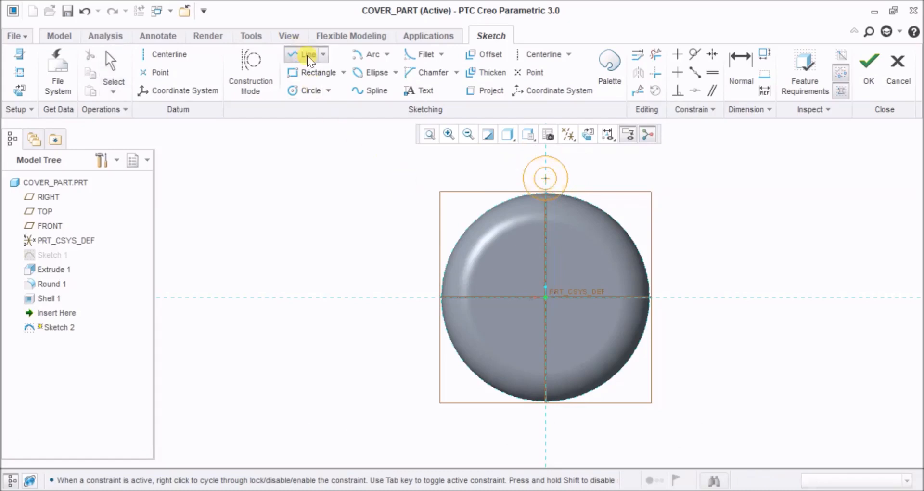
pyautogui.click(524, 194)
pyautogui.click(523, 178)
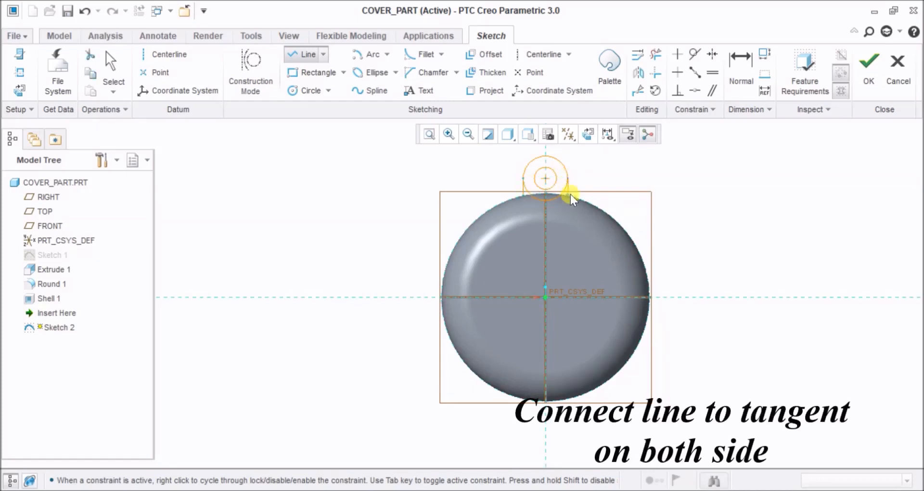
pyautogui.middleClick(607, 175)
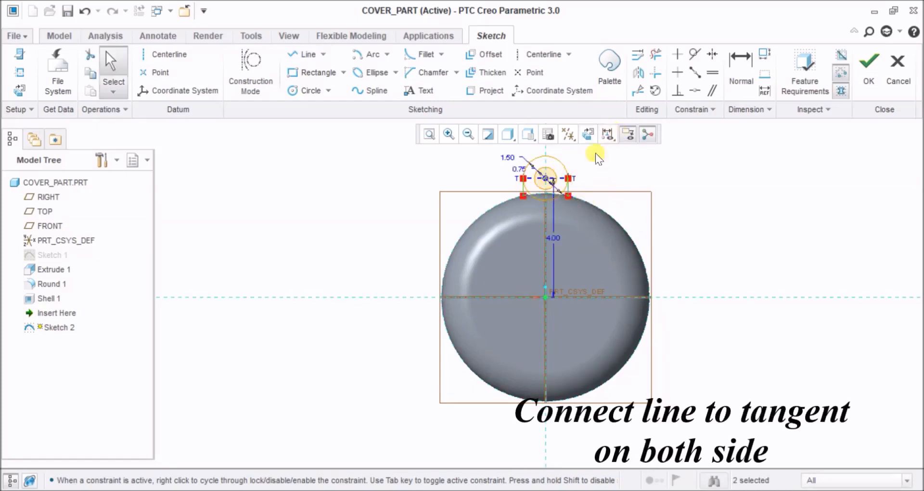
# Trim away the lower part of the 1.5 mm circle between the two tangent lines with Delete Segment.
pyautogui.click(655, 54)
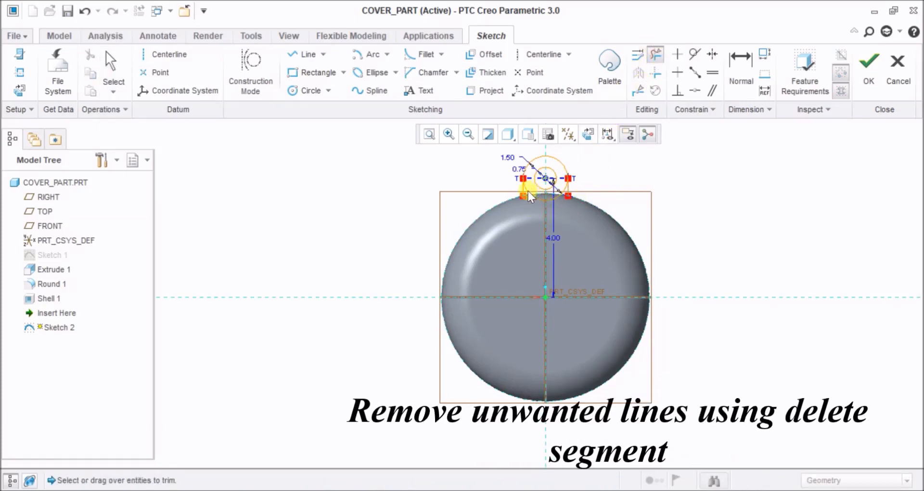
pyautogui.click(527, 191)
pyautogui.click(538, 196)
pyautogui.click(552, 197)
pyautogui.click(564, 187)
pyautogui.middleClick(611, 206)
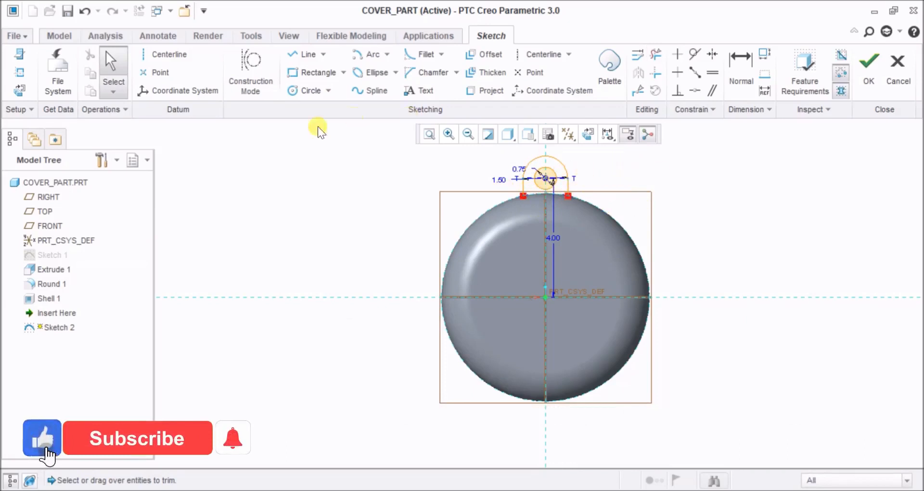
# Close the lug profile with a center-and-ends arc centred on the origin between the lines' lower ends, and finish the sketch.
pyautogui.click(388, 54)
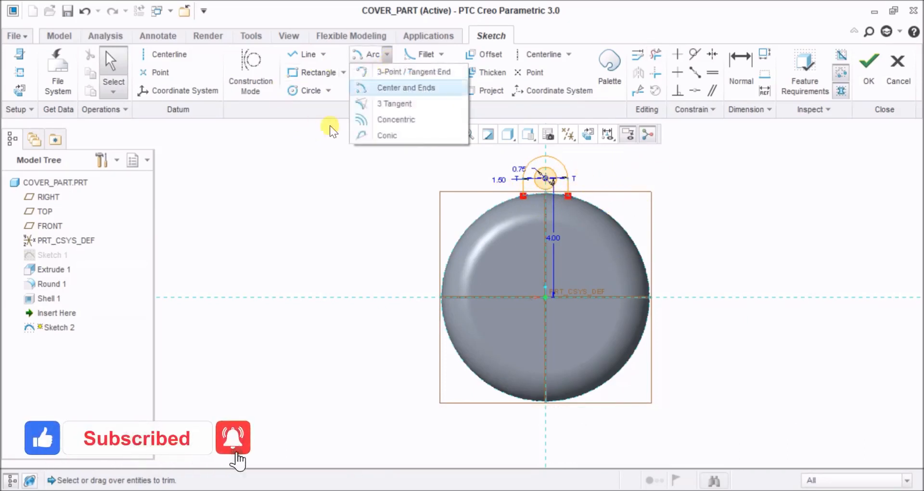
pyautogui.click(284, 160)
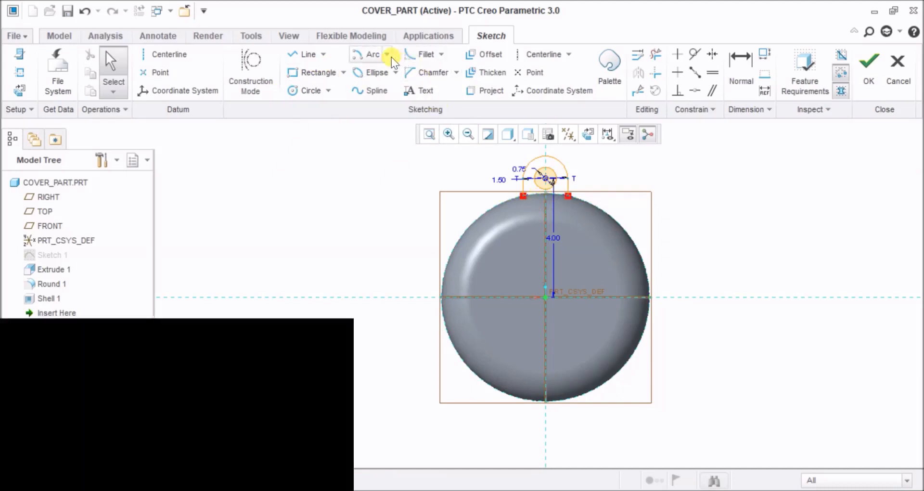
pyautogui.click(387, 55)
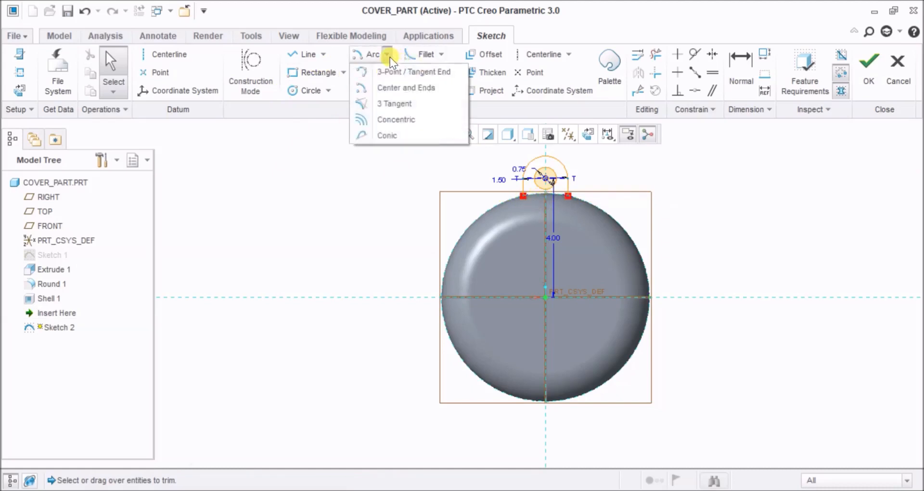
pyautogui.click(409, 86)
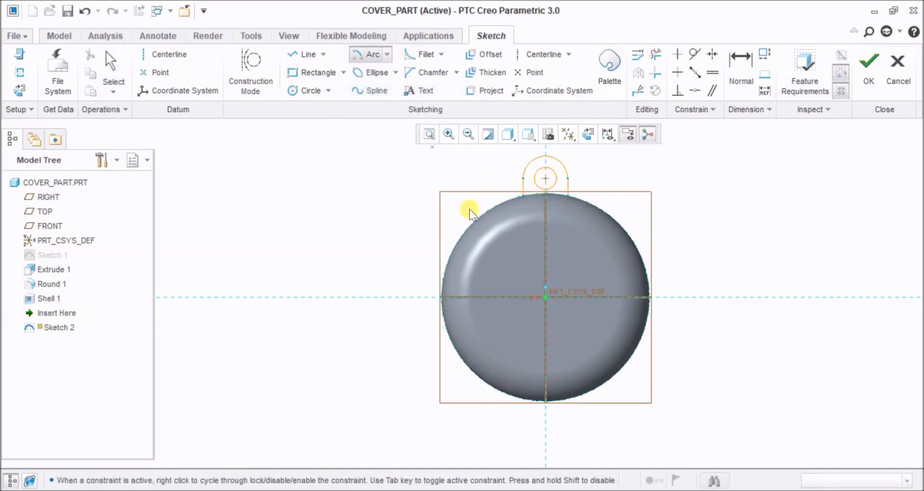
pyautogui.click(545, 296)
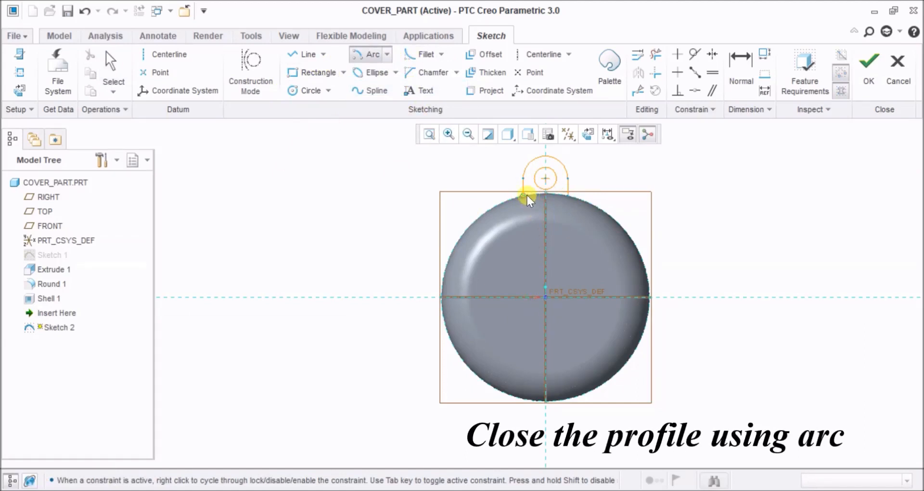
pyautogui.click(567, 197)
pyautogui.middleClick(566, 196)
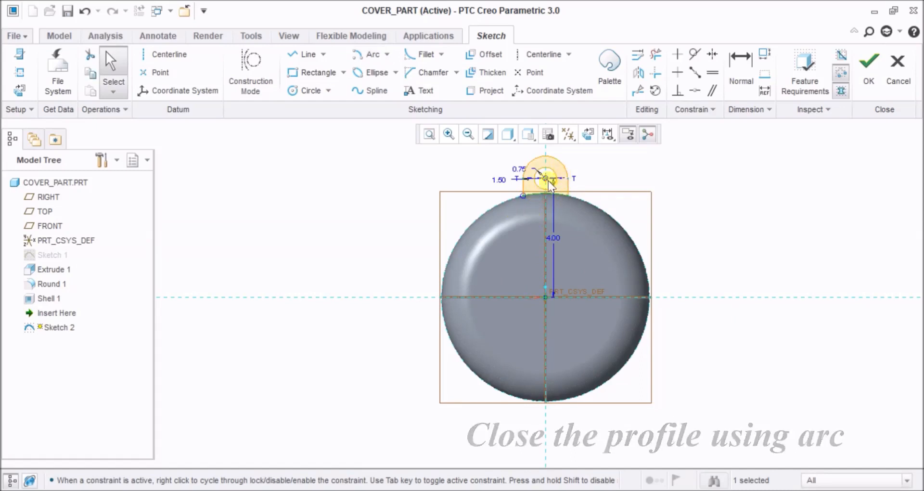
pyautogui.click(868, 77)
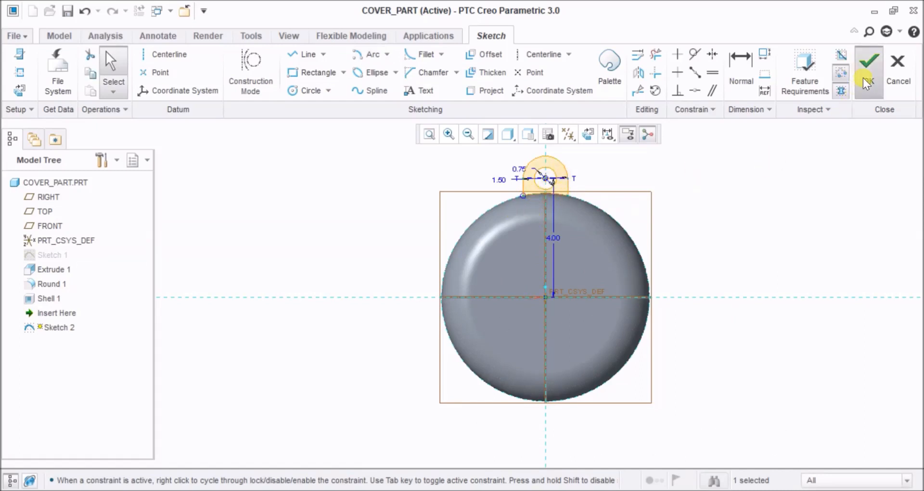
# Extrude the lug profile with its hole to a depth of 0.5 mm.
pyautogui.moveTo(684, 256)
pyautogui.mouseDown(button='middle')
pyautogui.moveTo(676, 239)
pyautogui.moveTo(648, 250)
pyautogui.moveTo(664, 275)
pyautogui.moveTo(702, 255)
pyautogui.mouseUp(button='middle')
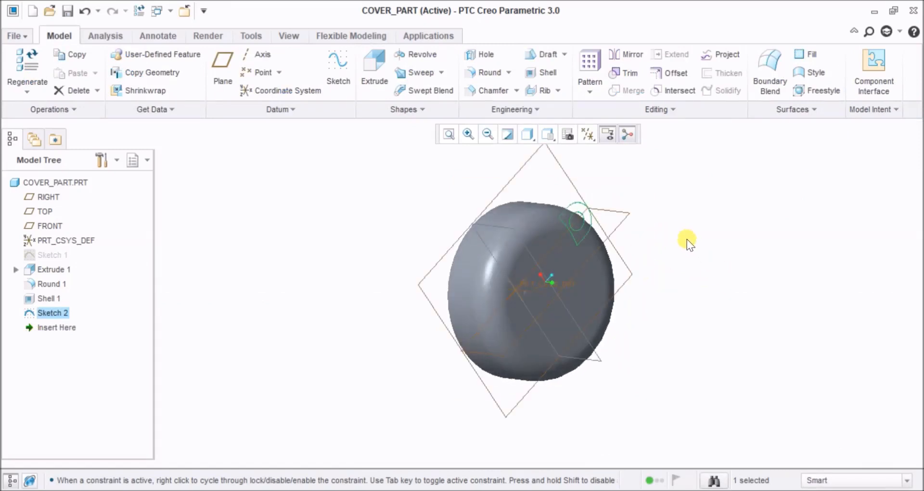
pyautogui.moveTo(581, 226); pyautogui.dragTo(639, 286, button='middle')
pyautogui.click(375, 70)
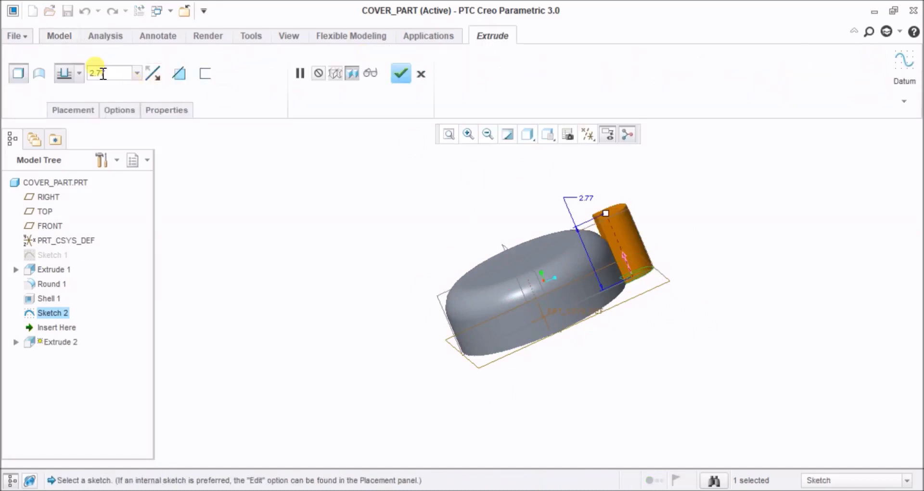
pyautogui.doubleClick(109, 73)
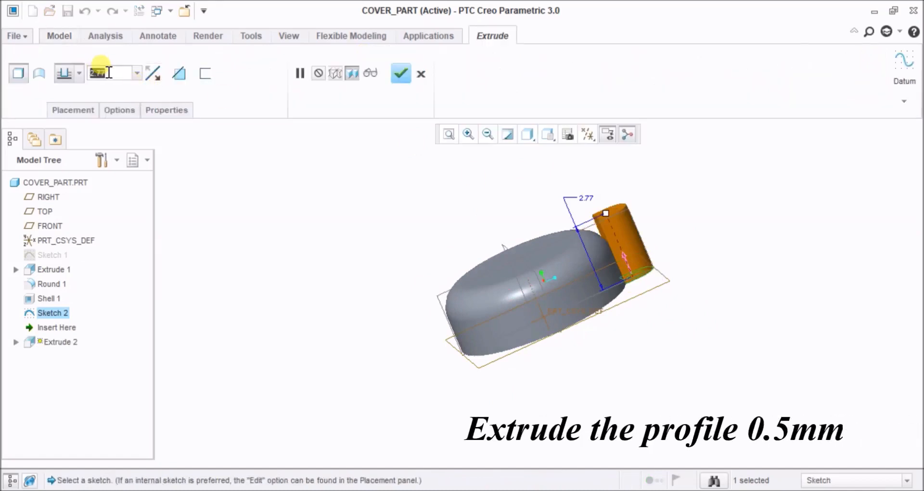
pyautogui.press('BackSpace')
pyautogui.write('.5')
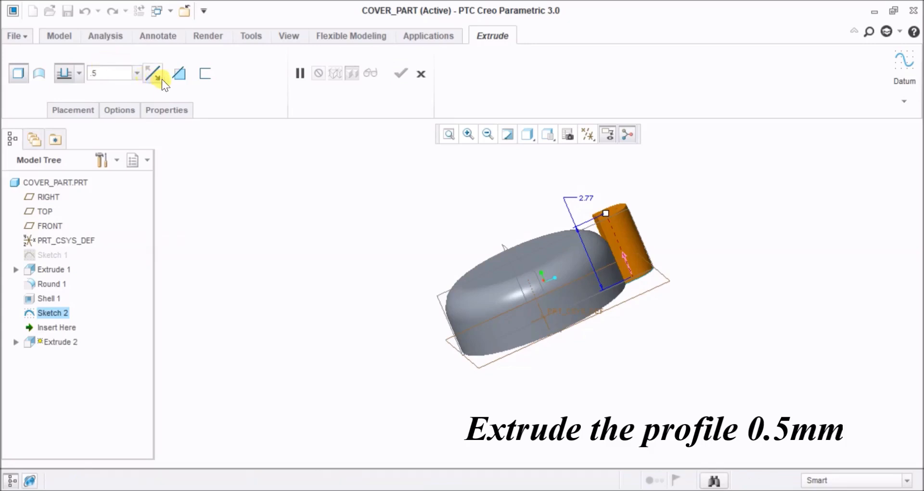
pyautogui.press('Return')
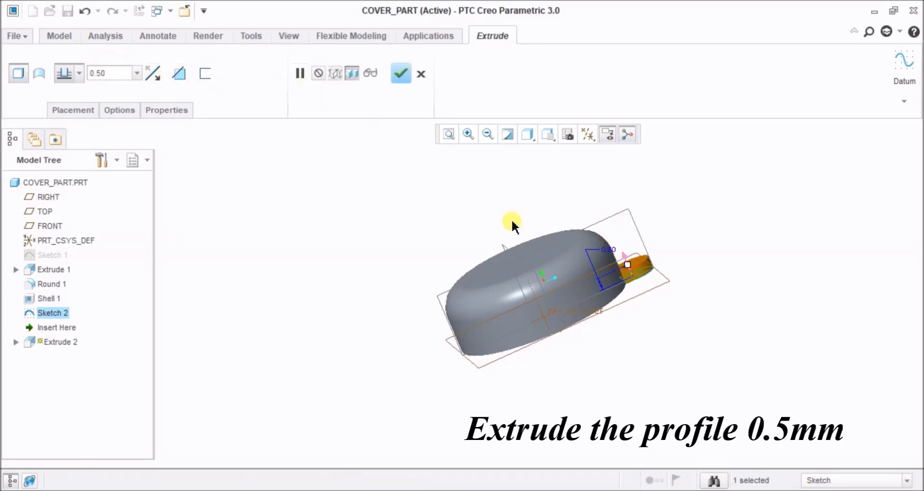
pyautogui.click(408, 80)
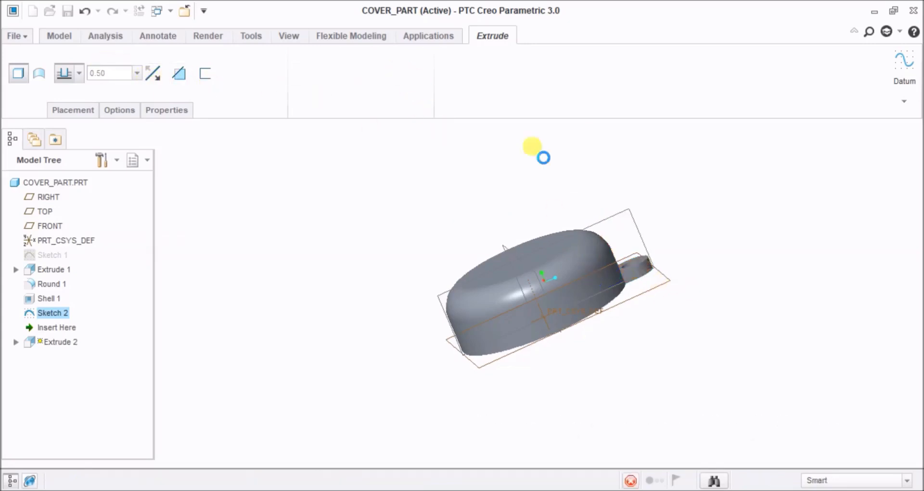
pyautogui.click(728, 232)
# Start an Axis pattern of the lug extrusion around the cover's central axis.
pyautogui.moveTo(728, 232); pyautogui.dragTo(728, 316, button='middle')
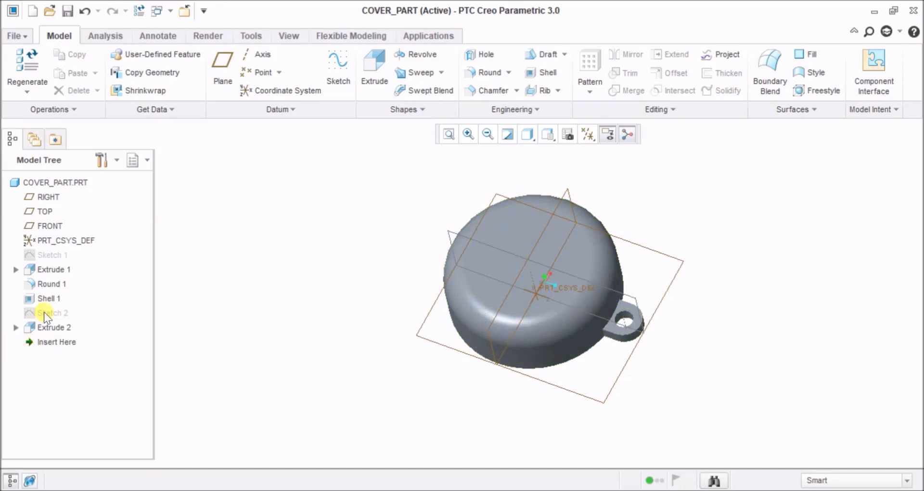
pyautogui.click(52, 327)
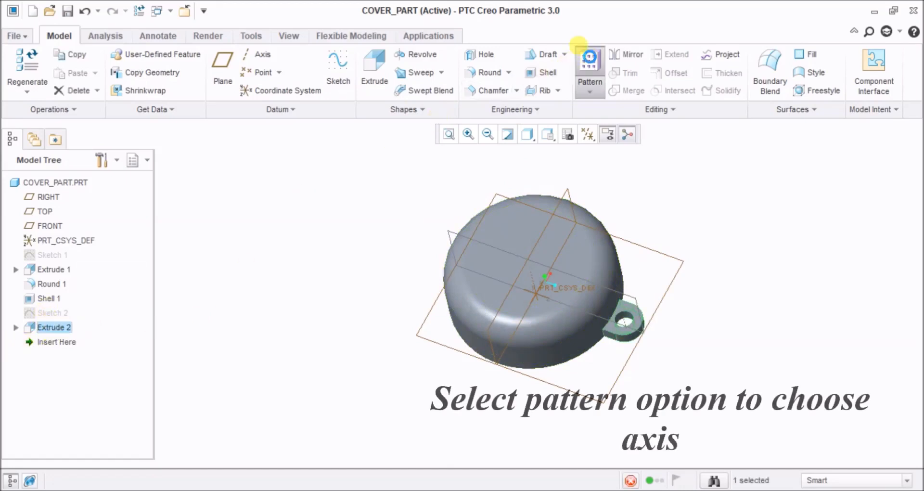
pyautogui.click(579, 77)
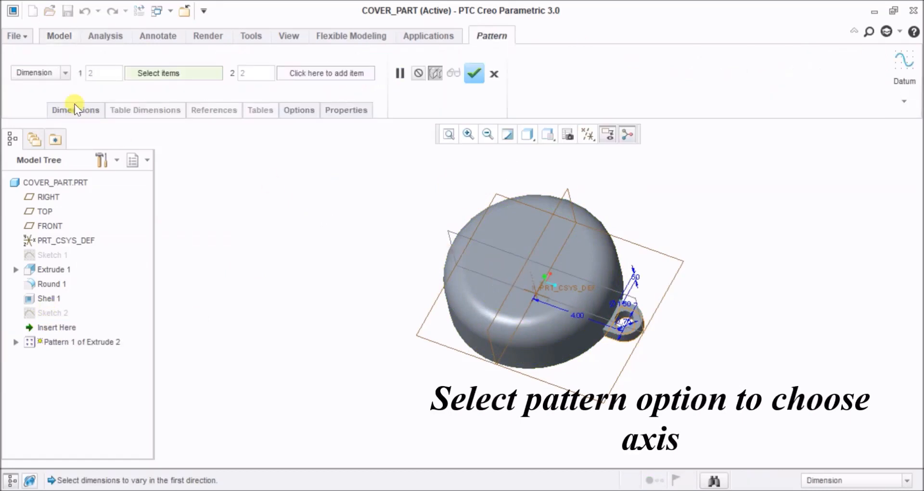
pyautogui.click(66, 74)
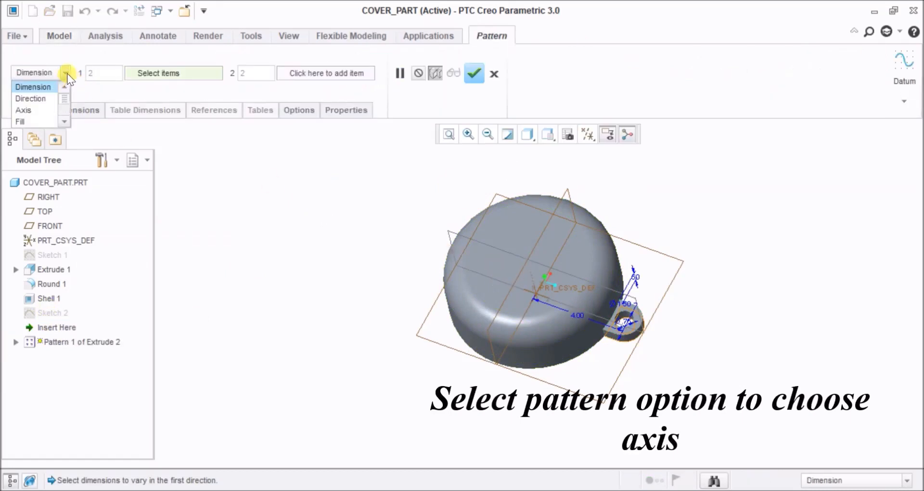
pyautogui.click(21, 110)
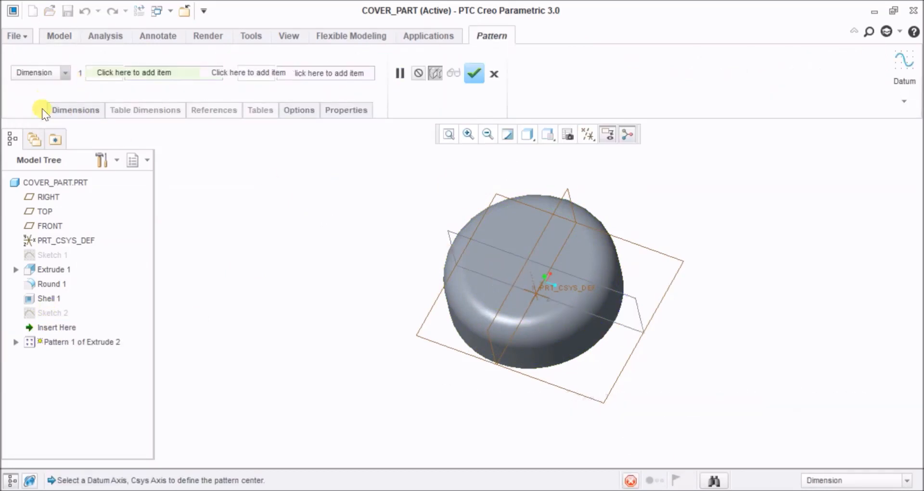
pyautogui.click(533, 273)
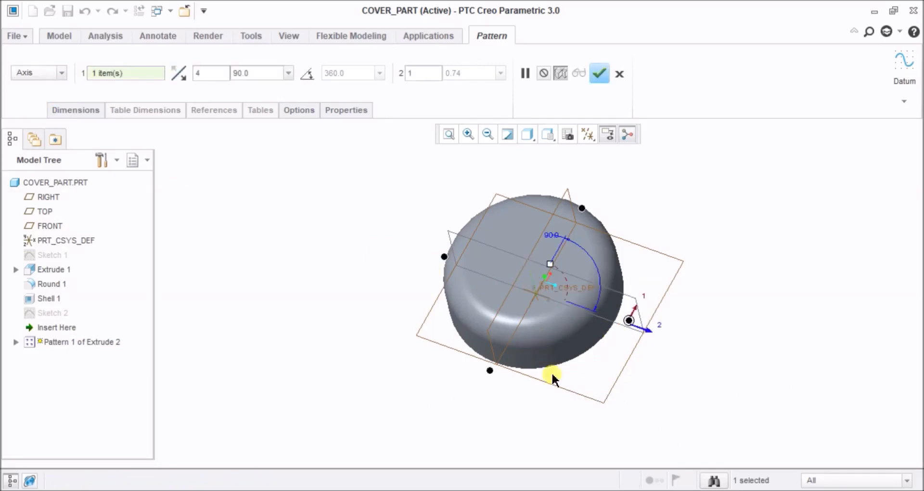
# Set the lug pattern to 3 members spread equally over 360 degrees and complete the pattern.
pyautogui.moveTo(572, 388); pyautogui.dragTo(579, 388, button='middle')
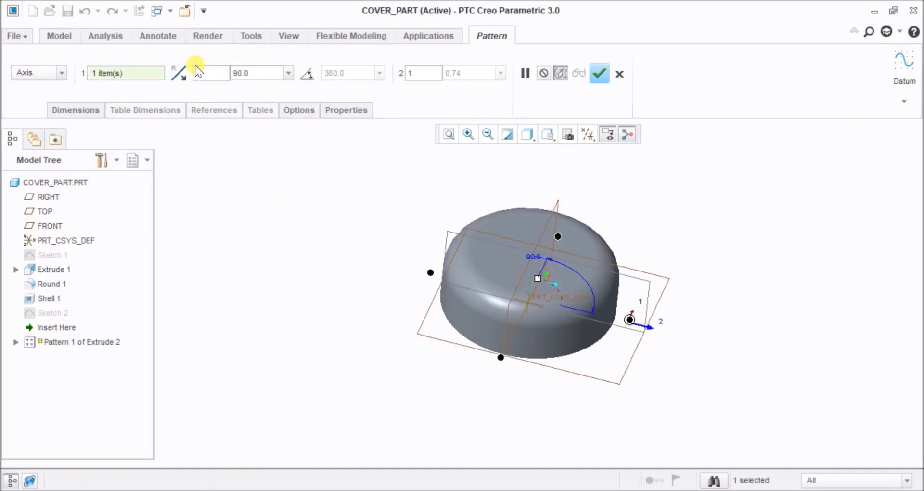
pyautogui.doubleClick(205, 71)
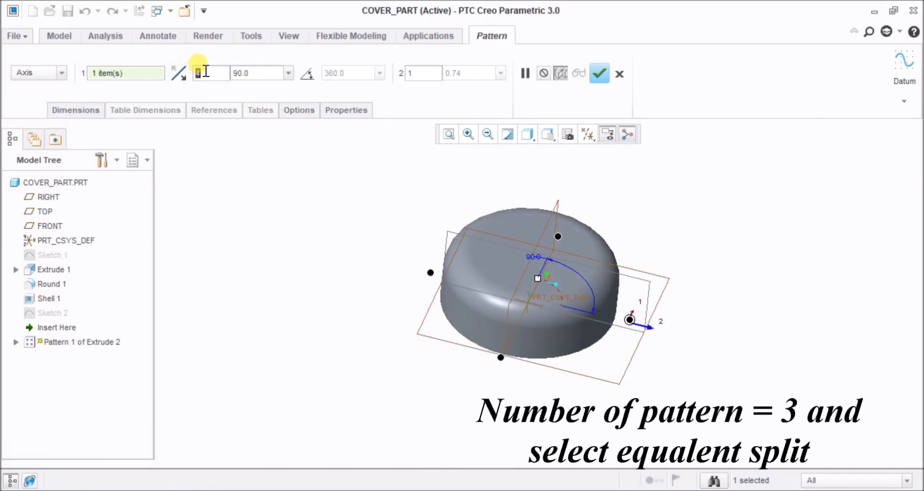
pyautogui.write('3')
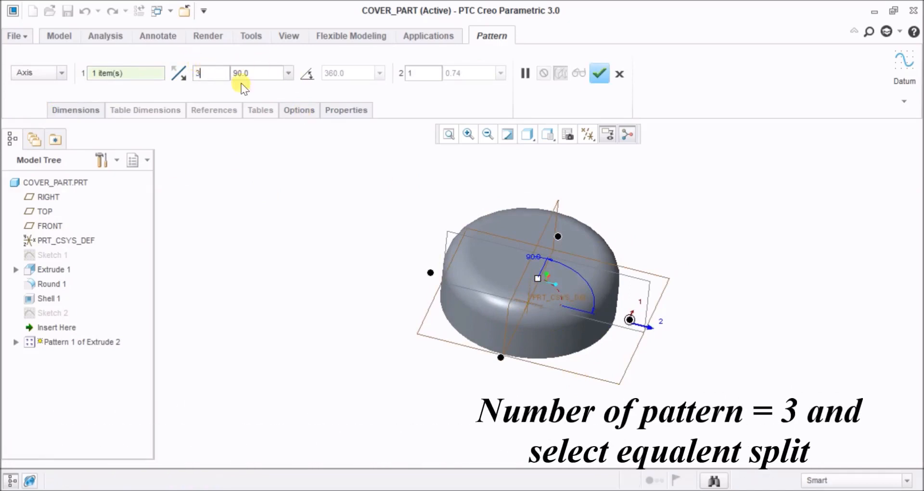
pyautogui.click(303, 80)
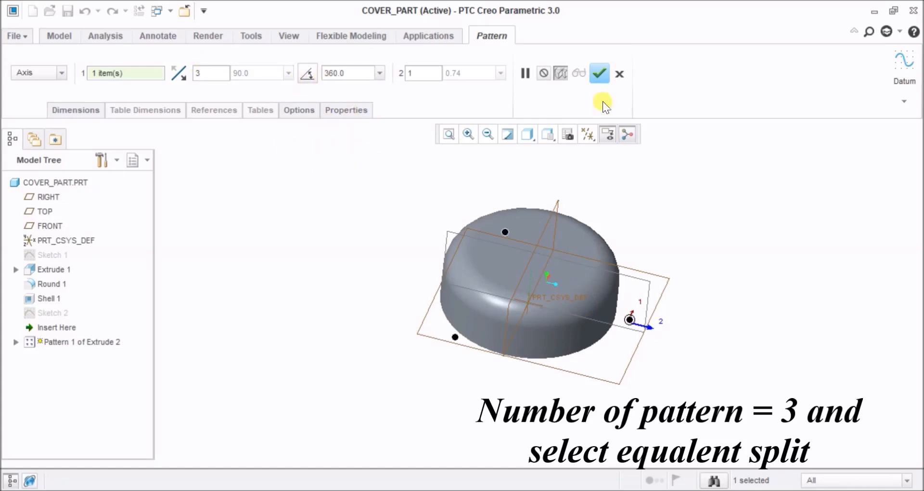
pyautogui.click(598, 78)
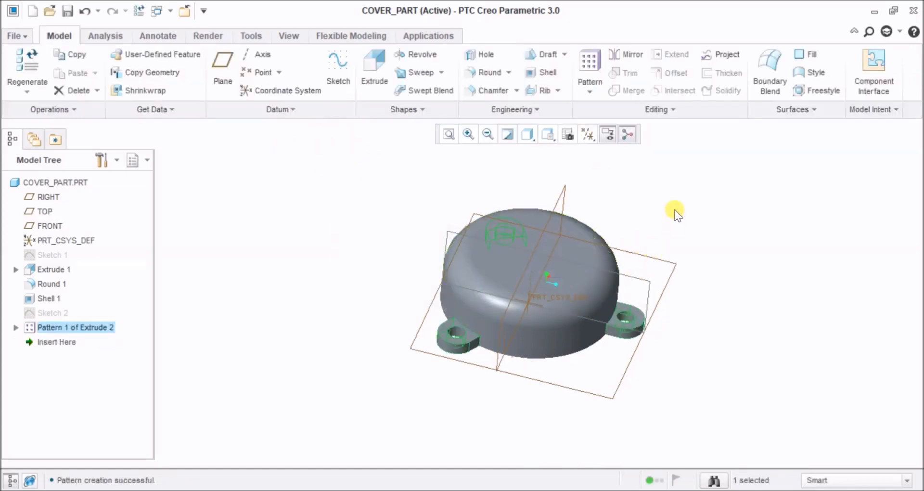
pyautogui.click(664, 193)
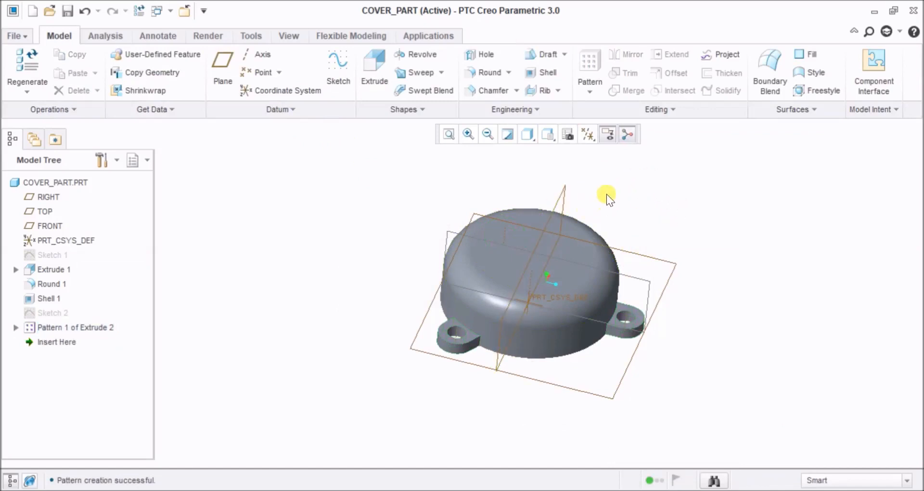
# Start a new sketch on the cover's flat top face and orient the view parallel to the sketch plane.
pyautogui.moveTo(634, 232)
pyautogui.mouseDown(button='middle')
pyautogui.moveTo(637, 196)
pyautogui.moveTo(754, 211)
pyautogui.moveTo(746, 241)
pyautogui.moveTo(717, 254)
pyautogui.moveTo(685, 319)
pyautogui.moveTo(722, 330)
pyautogui.moveTo(732, 295)
pyautogui.moveTo(709, 282)
pyautogui.mouseUp(button='middle')
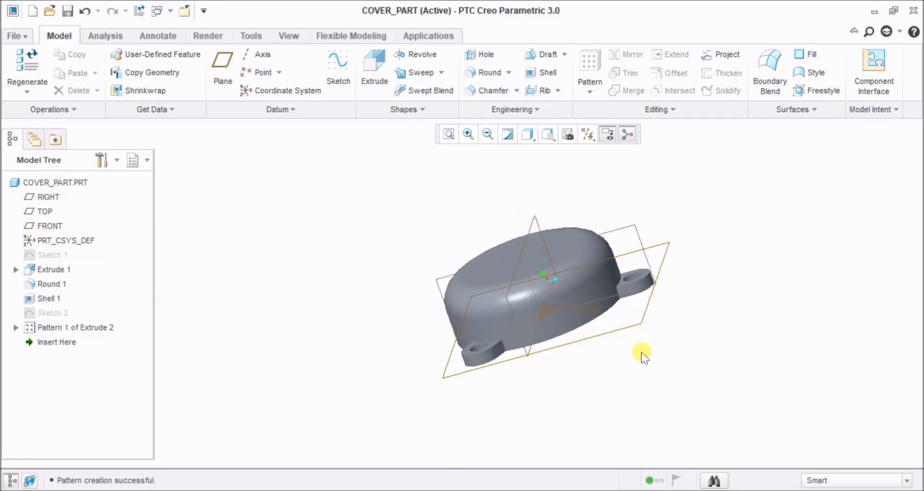
pyautogui.hotkey('ctrl', 'd')
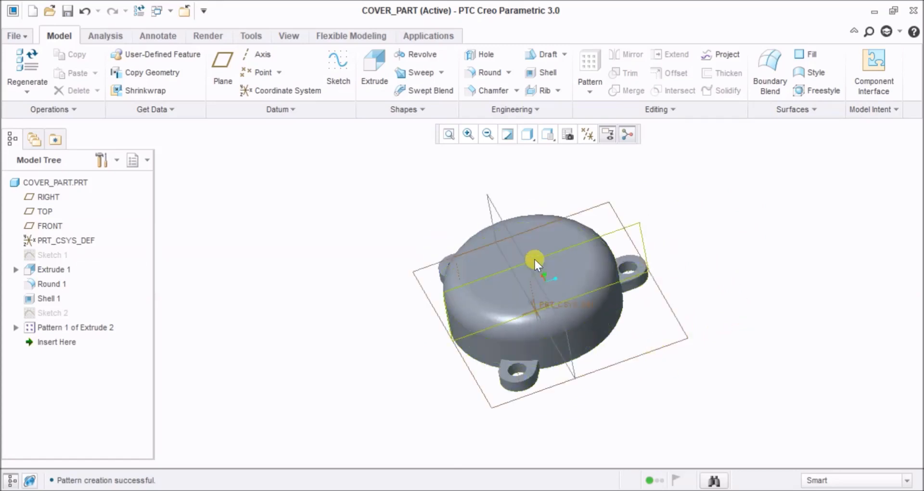
pyautogui.click(548, 263)
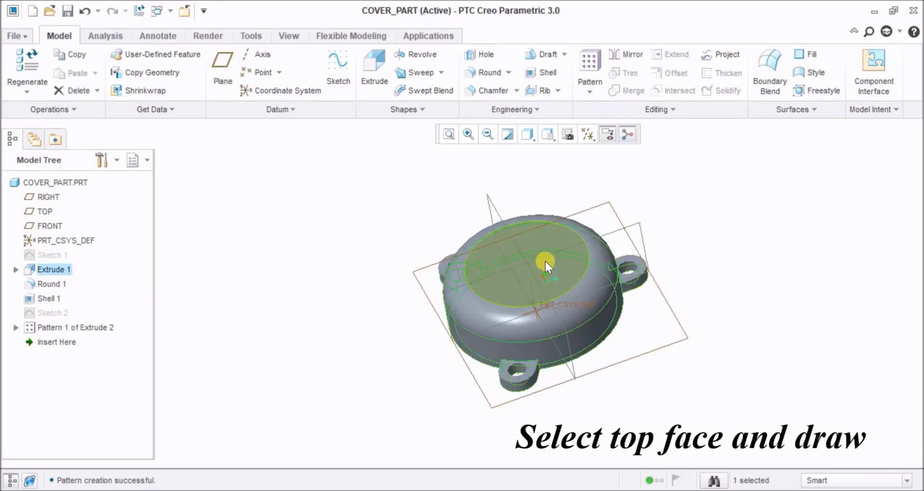
pyautogui.click(544, 260)
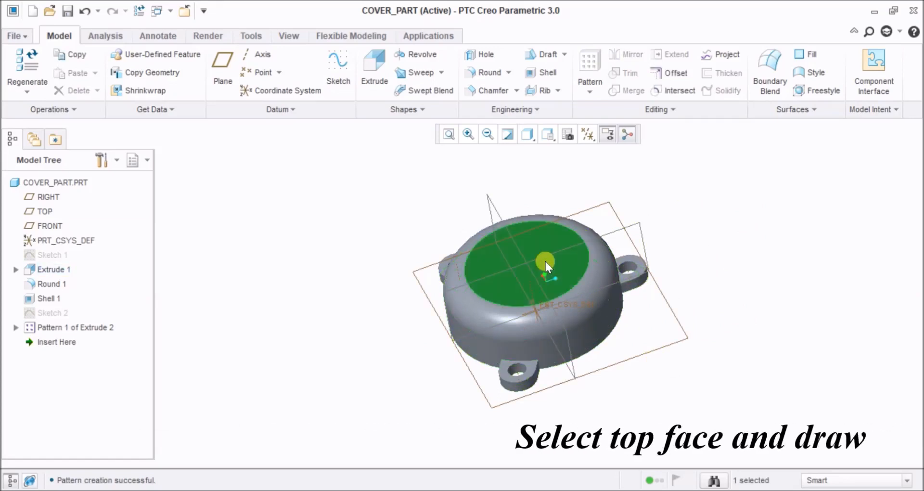
pyautogui.click(333, 67)
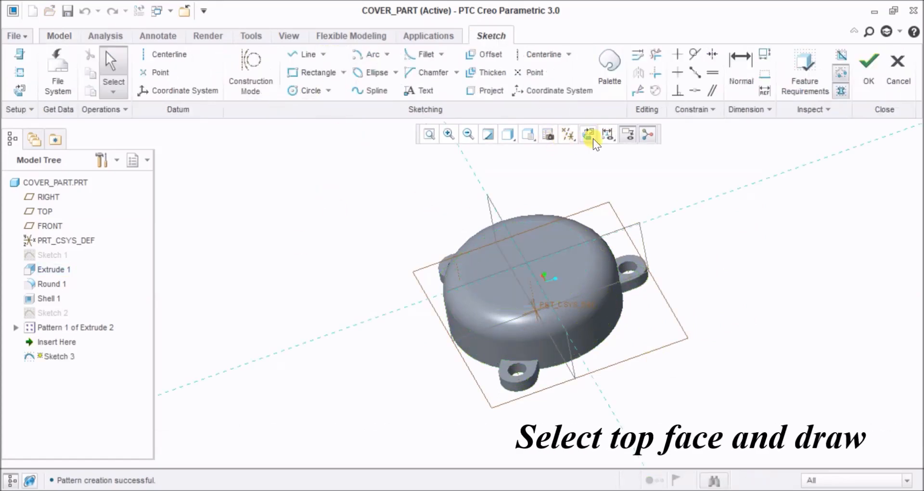
pyautogui.click(588, 135)
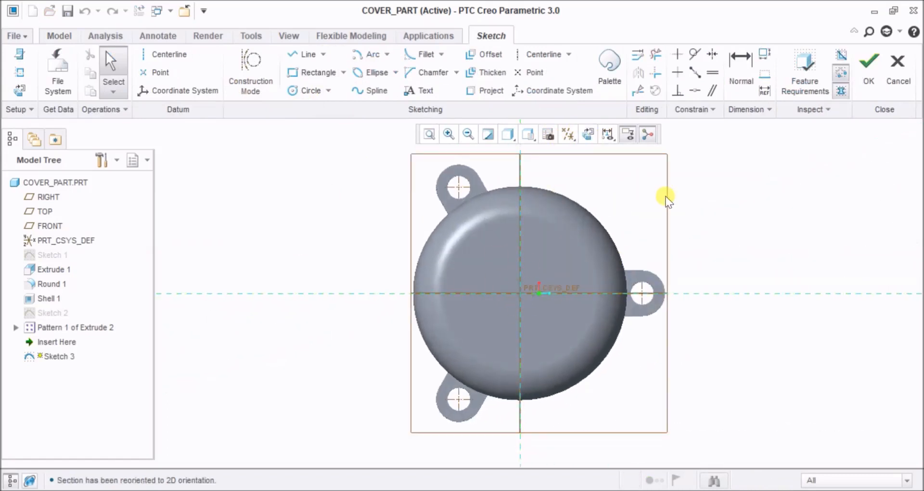
# Draw a horizontal centerline through the sketch origin.
pyautogui.click(317, 72)
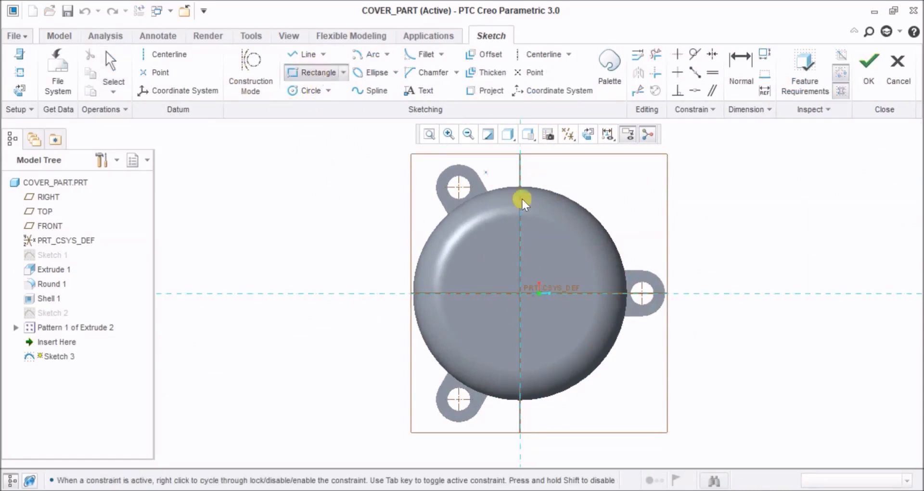
pyautogui.middleClick(567, 232)
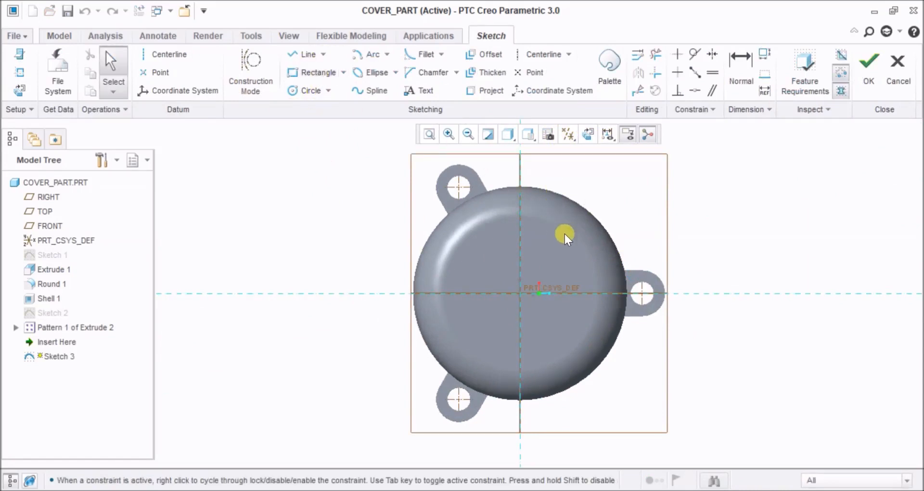
pyautogui.click(167, 54)
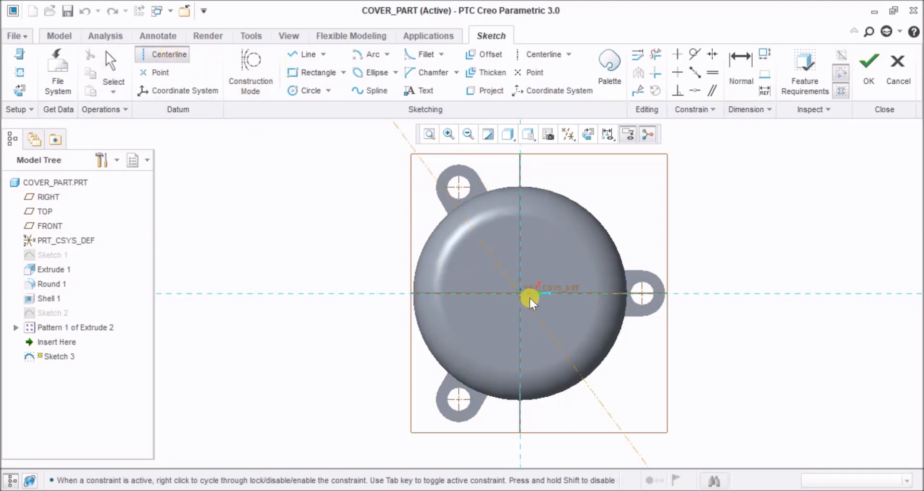
pyautogui.click(563, 293)
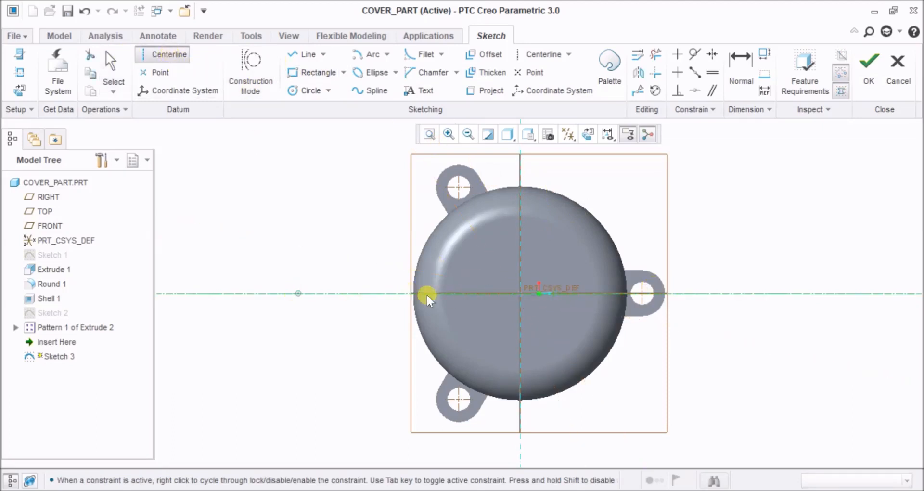
pyautogui.middleClick(532, 293)
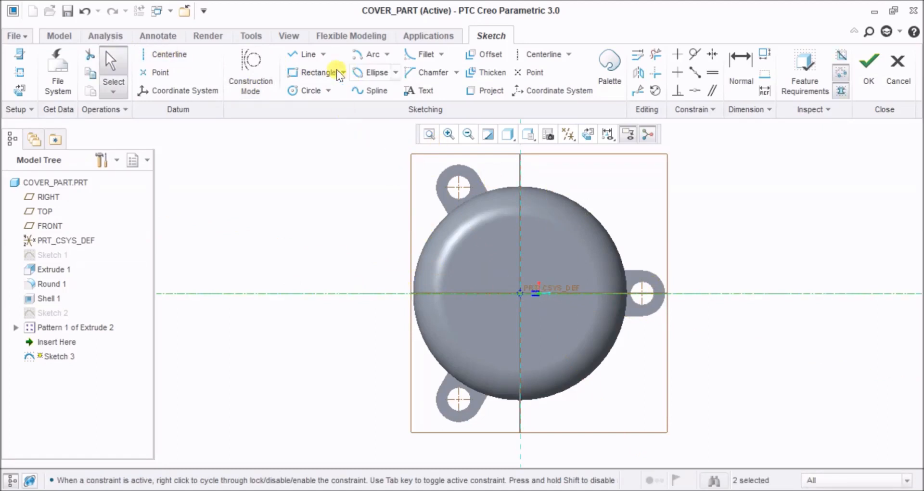
# Sketch a narrow vertical rectangle about 0.31 by 3.79 mm, symmetric about the horizontal centerline and about 1.8 mm right of the origin.
pyautogui.click(315, 72)
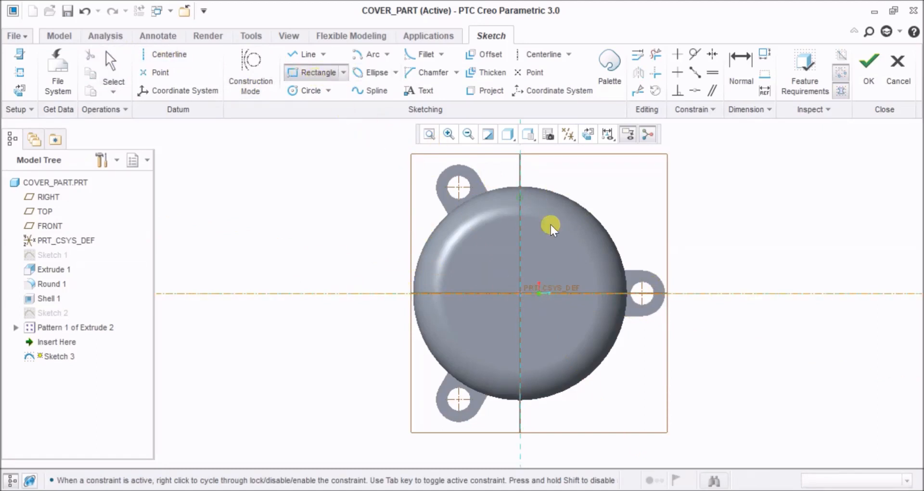
pyautogui.click(575, 236)
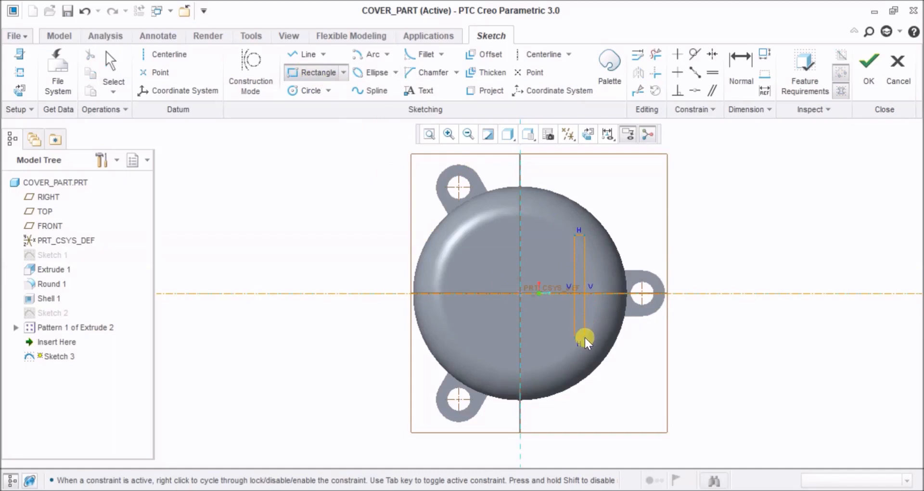
pyautogui.click(584, 343)
pyautogui.middleClick(586, 334)
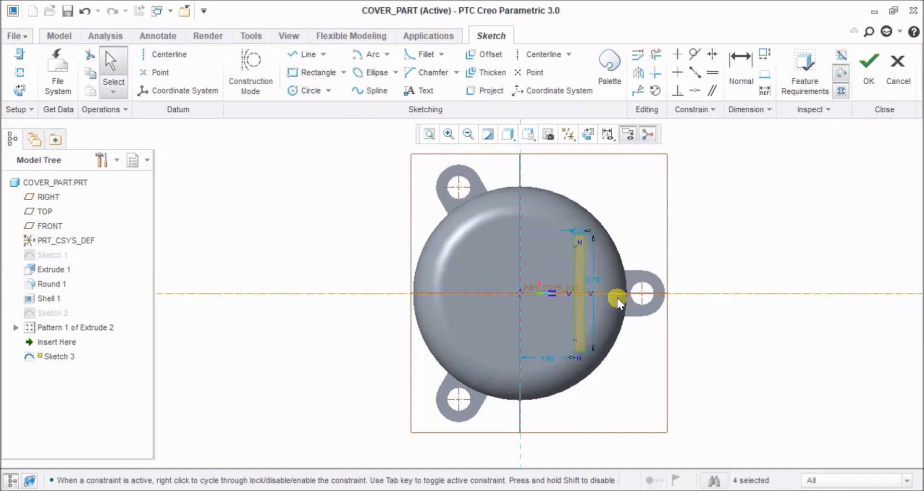
# Set the rectangle's height to 4 mm and its width to 0.18 mm.
pyautogui.doubleClick(592, 282)
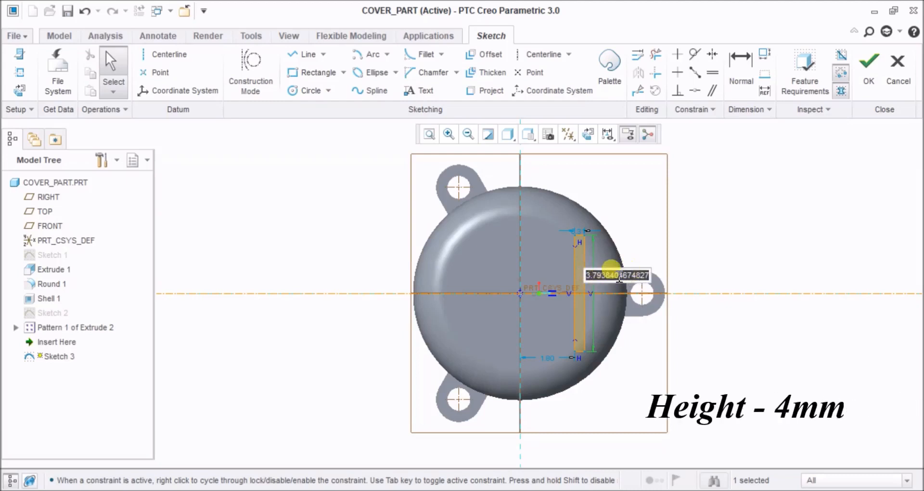
pyautogui.write('4')
pyautogui.press('Return')
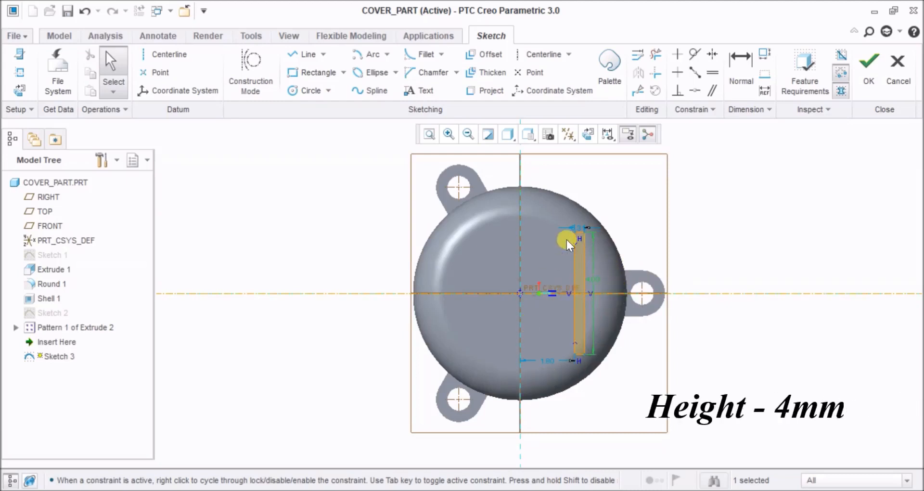
pyautogui.doubleClick(578, 225)
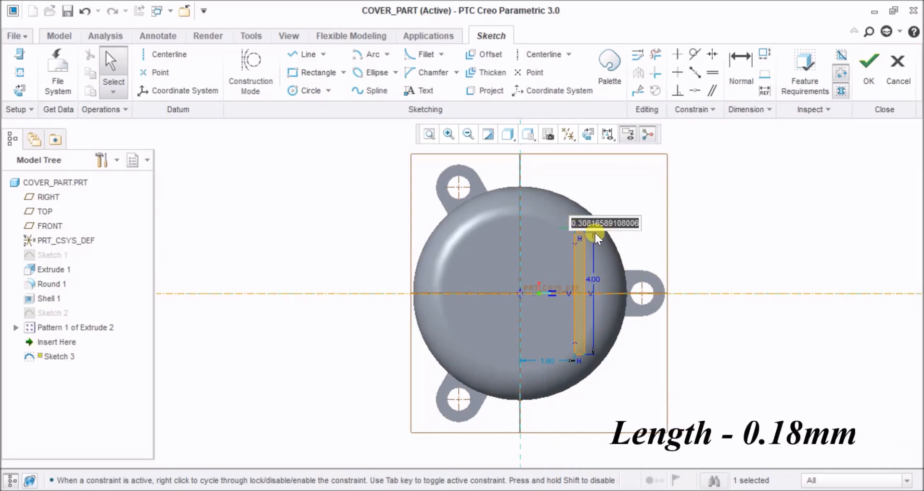
pyautogui.press('BackSpace')
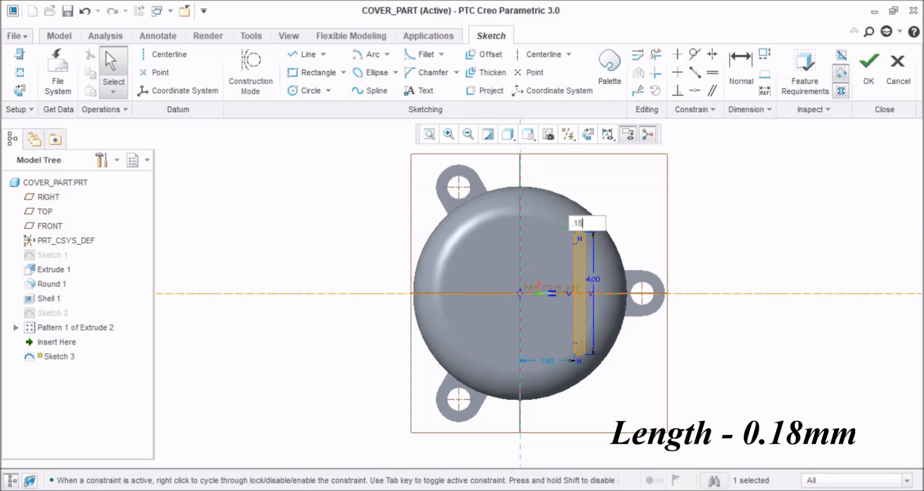
pyautogui.press('Return')
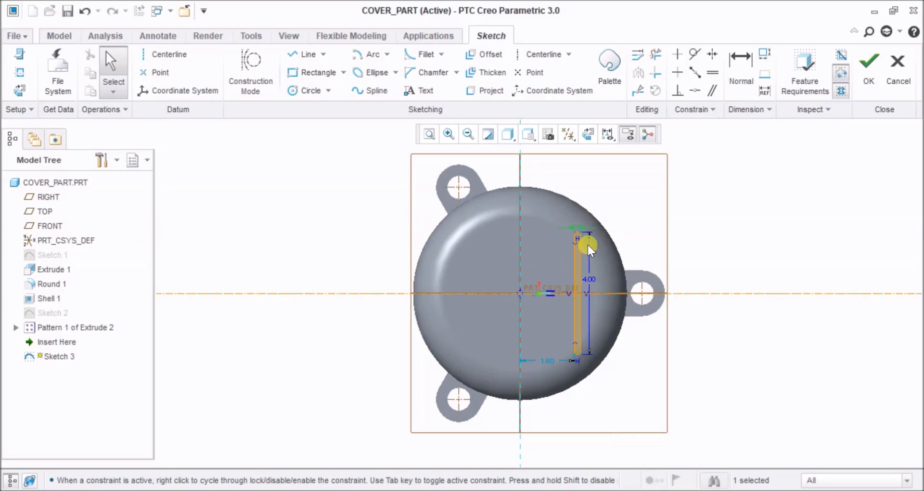
pyautogui.click(696, 224)
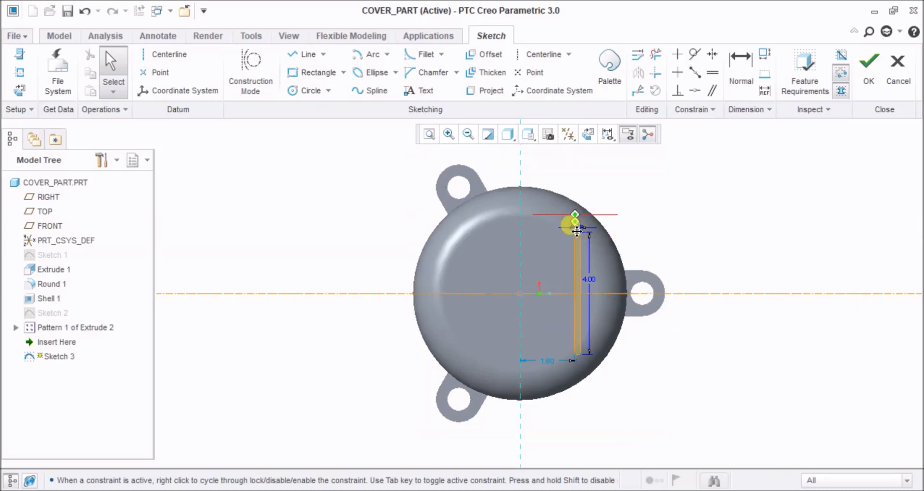
# Draw a small circle centred on the midpoint of the rectangle's upper edge, spanning the rectangle's width.
pyautogui.scroll(5, 573, 221)
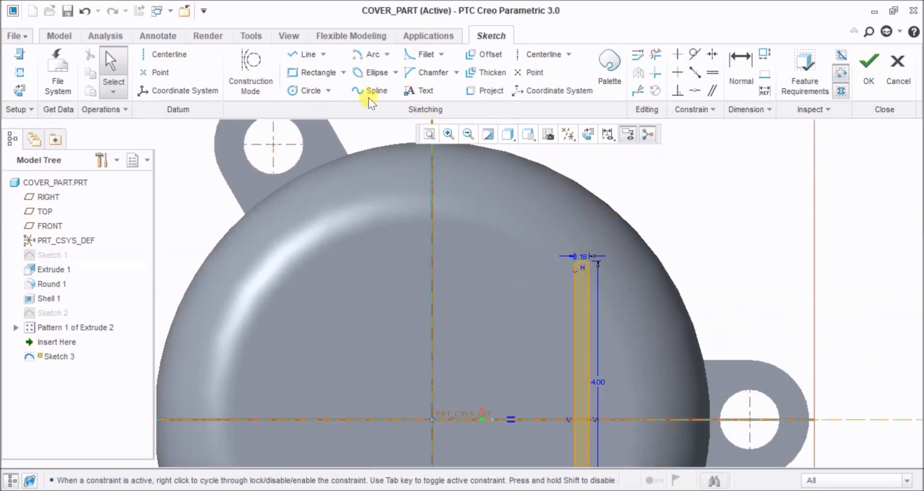
pyautogui.click(306, 93)
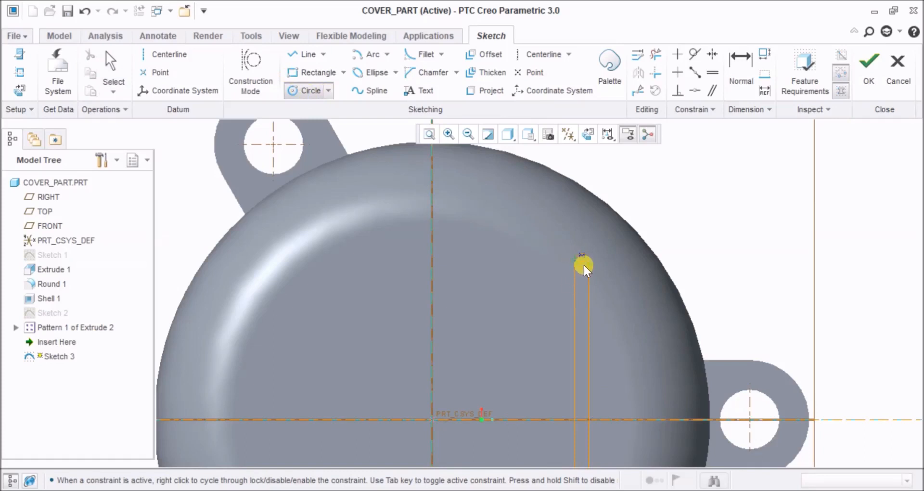
pyautogui.click(583, 266)
pyautogui.middleClick(589, 306)
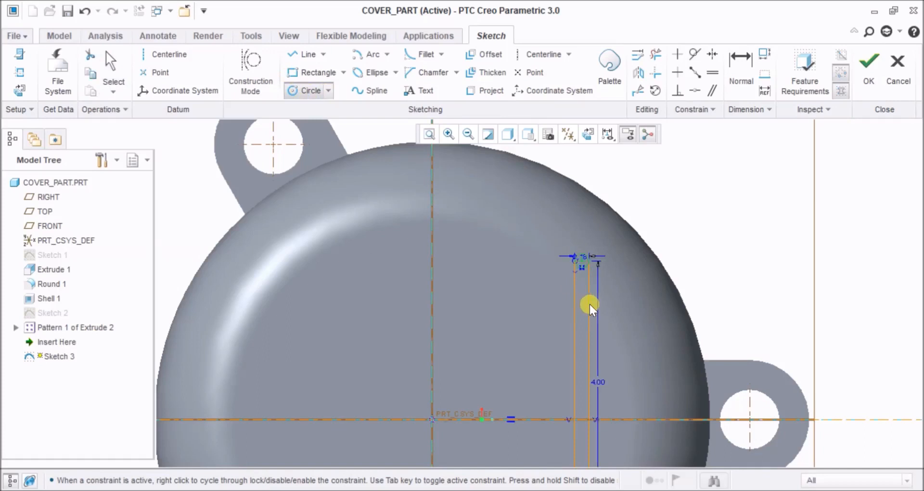
# Draw a small circle centred on the midpoint of the rectangle's lower edge, spanning the rectangle's width.
pyautogui.keyDown('shift'); pyautogui.moveTo(616, 340); pyautogui.dragTo(614, 169, button='middle'); pyautogui.keyUp('shift')
pyautogui.click(307, 91)
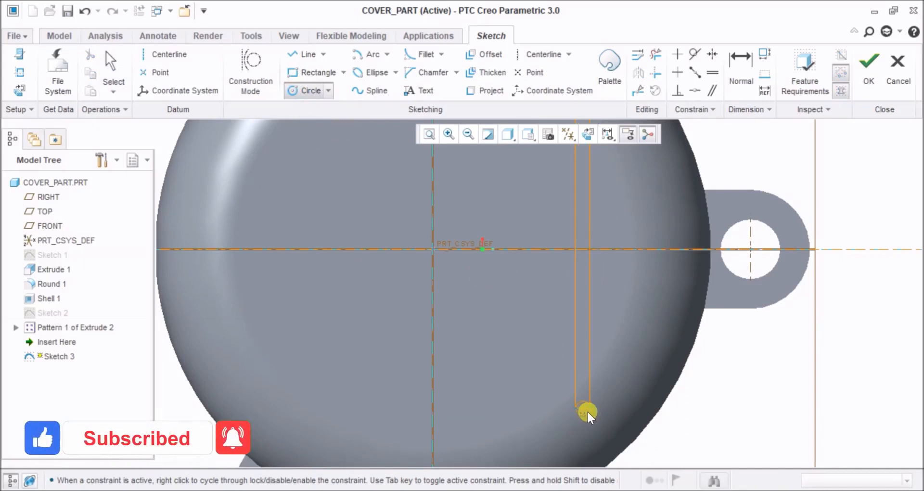
pyautogui.click(587, 407)
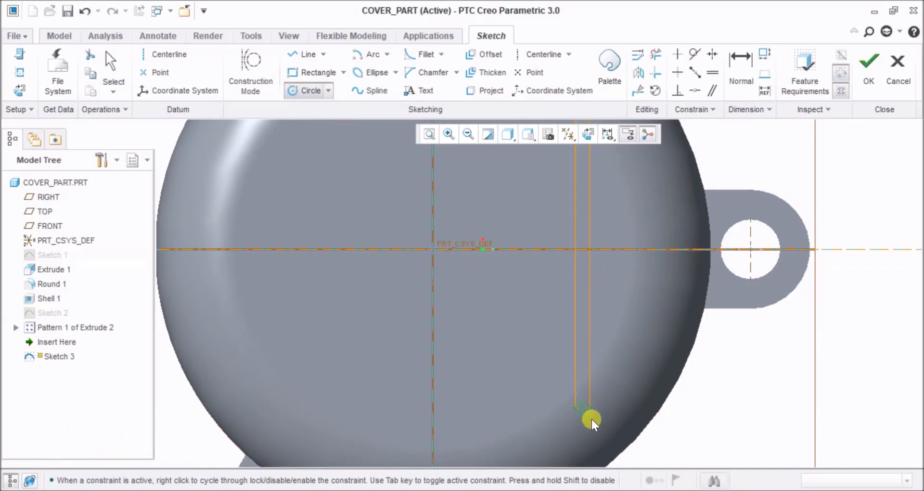
pyautogui.middleClick(587, 418)
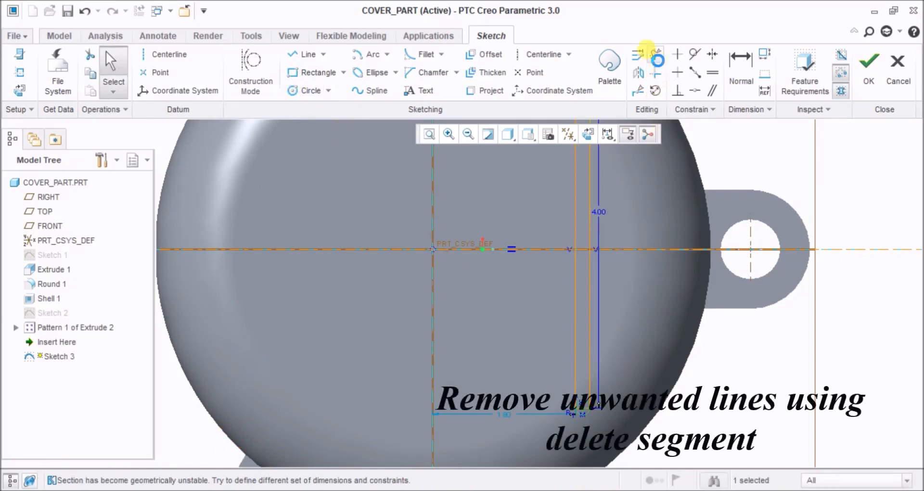
# Trim away the rectangle's short edges and the inner halves of both end circles to leave a round-ended slot outline.
pyautogui.click(654, 54)
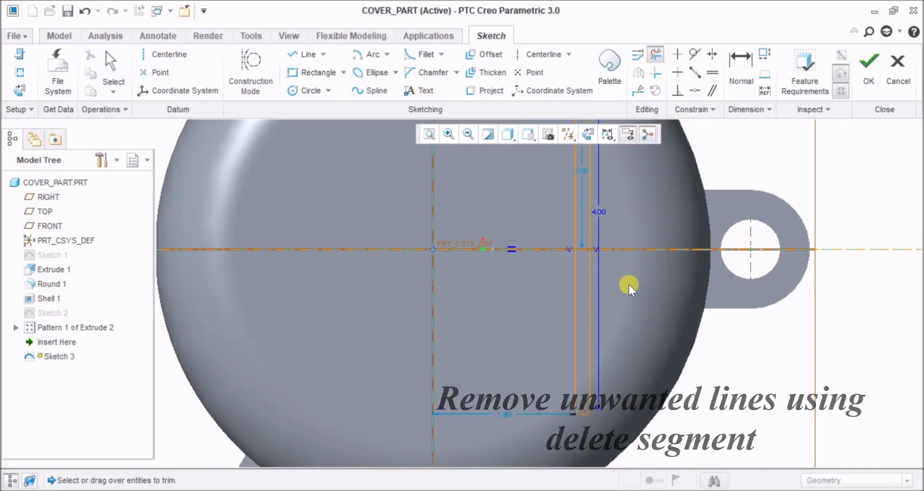
pyautogui.moveTo(630, 280)
pyautogui.keyDown('shift'); pyautogui.mouseDown(button='middle')
pyautogui.moveTo(638, 318)
pyautogui.moveTo(644, 300)
pyautogui.mouseUp(button='middle'); pyautogui.keyUp('shift')
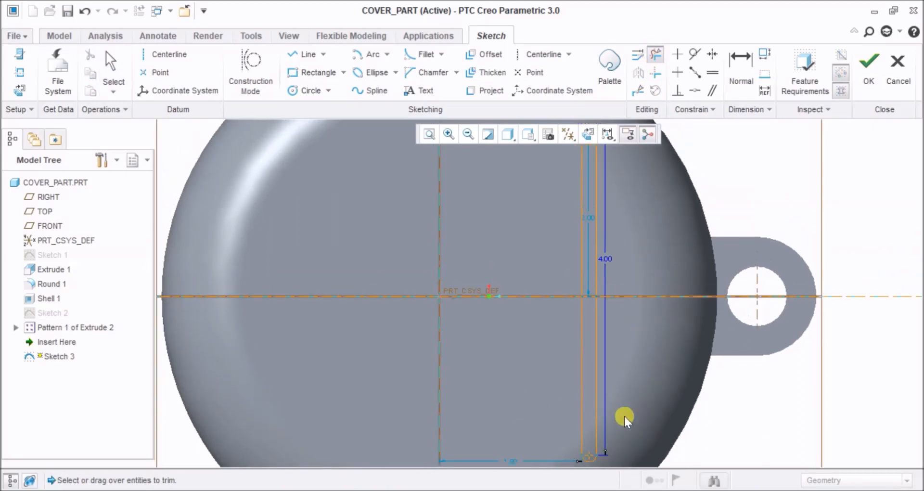
pyautogui.keyDown('shift'); pyautogui.moveTo(634, 240); pyautogui.dragTo(626, 341, button='middle'); pyautogui.keyUp('shift')
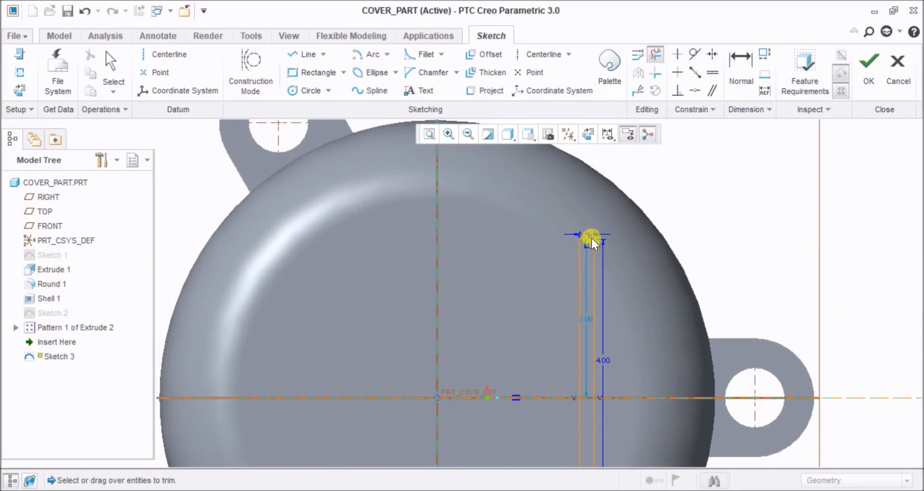
pyautogui.click(594, 241)
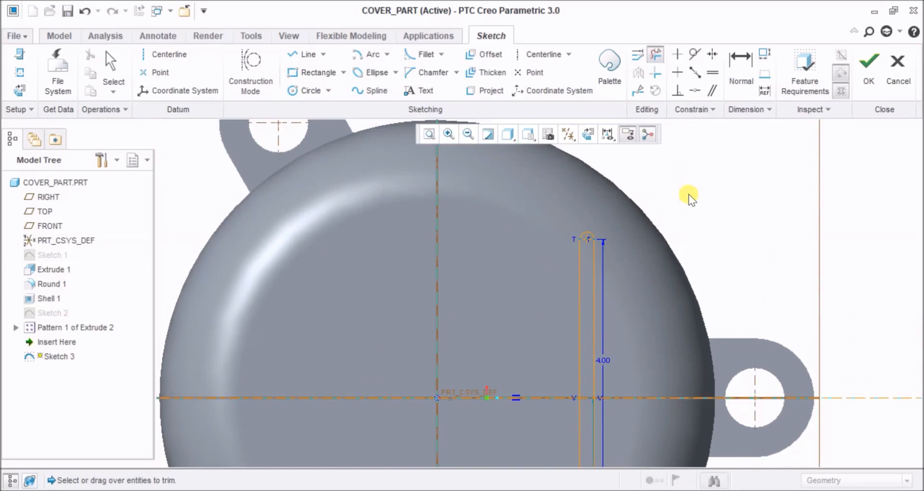
pyautogui.scroll(-5, 712, 215)
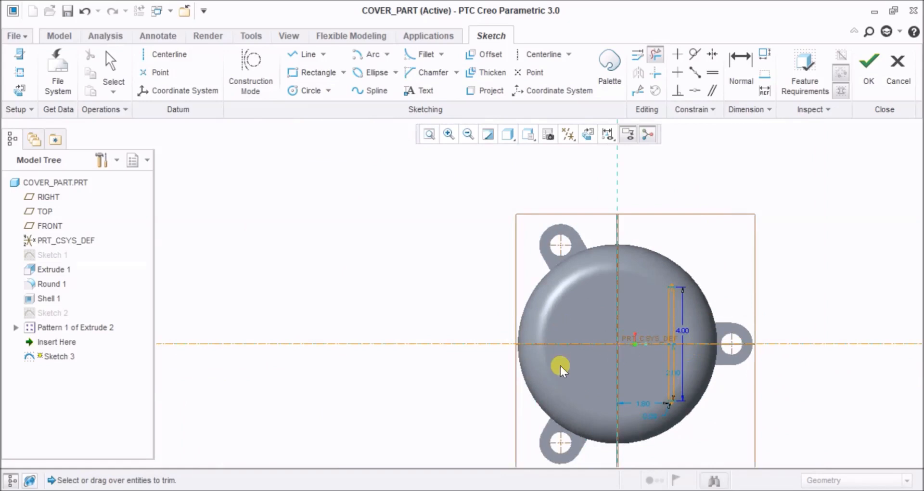
pyautogui.moveTo(550, 370)
pyautogui.keyDown('shift'); pyautogui.mouseDown(button='middle')
pyautogui.moveTo(419, 264)
pyautogui.moveTo(400, 322)
pyautogui.moveTo(407, 332)
pyautogui.mouseUp(button='middle'); pyautogui.keyUp('shift')
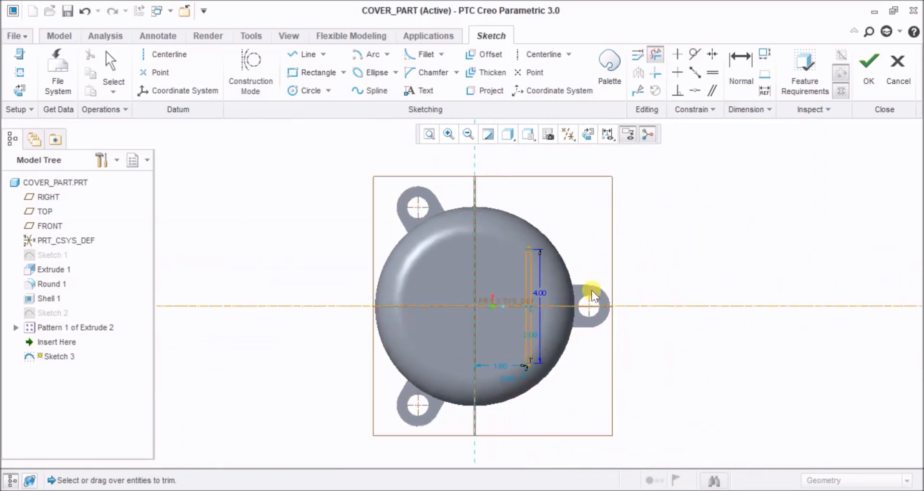
# Dimension the slot's upper arc centre 1.8 mm horizontally from the vertical centre reference and finish the sketch.
pyautogui.click(732, 84)
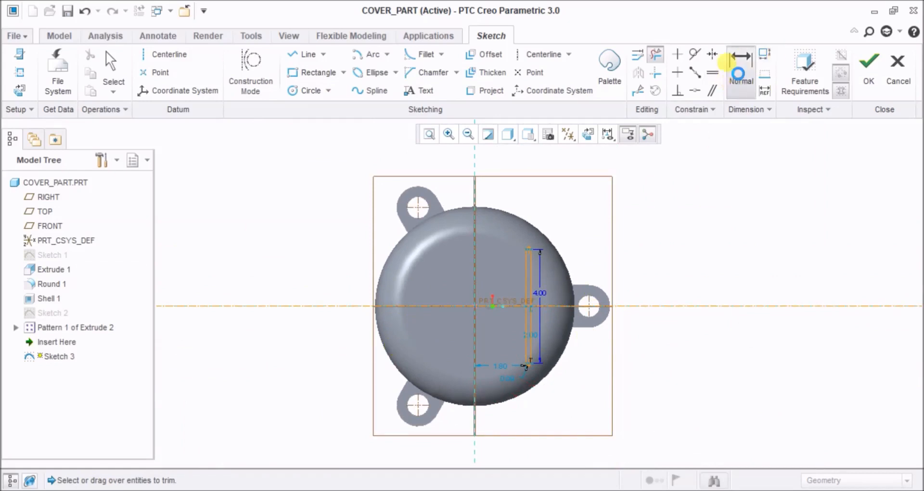
pyautogui.click(528, 260)
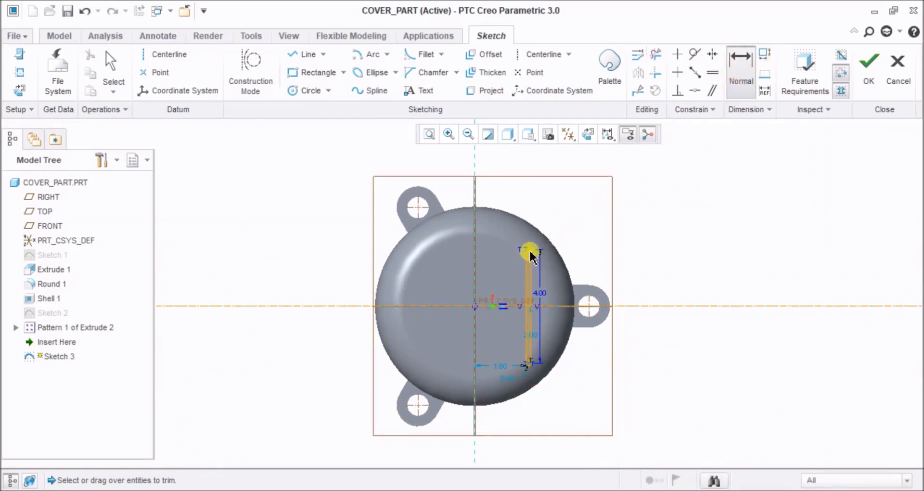
pyautogui.scroll(-5, 526, 253)
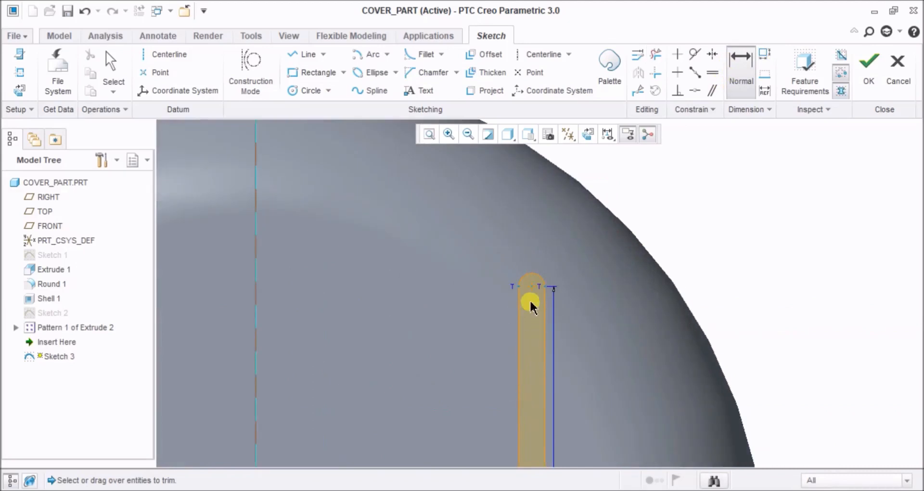
pyautogui.click(531, 289)
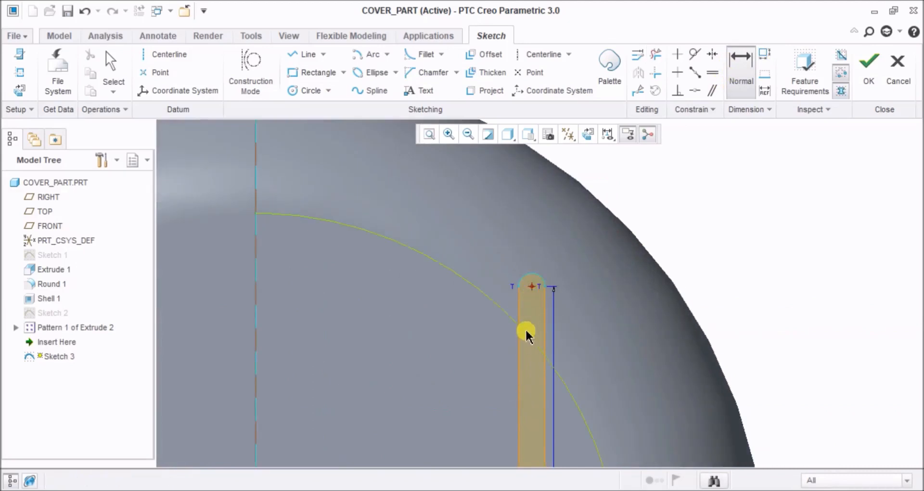
pyautogui.scroll(1, 610, 244)
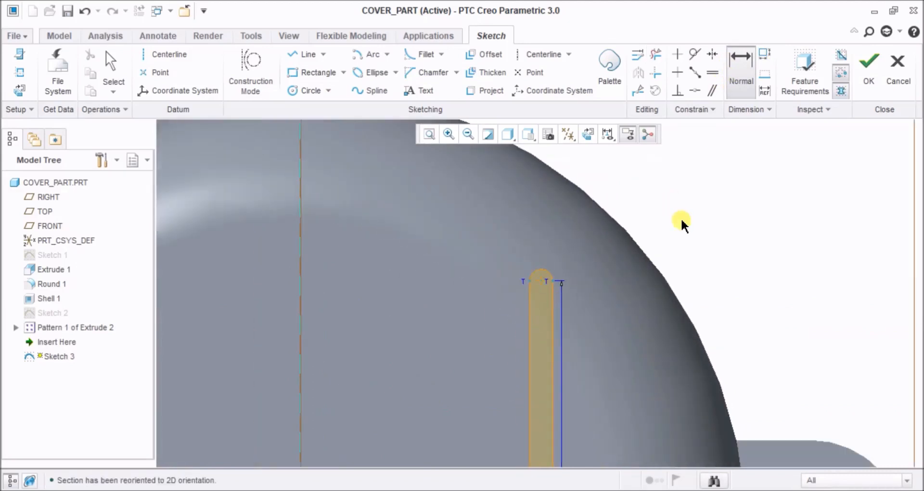
pyautogui.scroll(5, 718, 239)
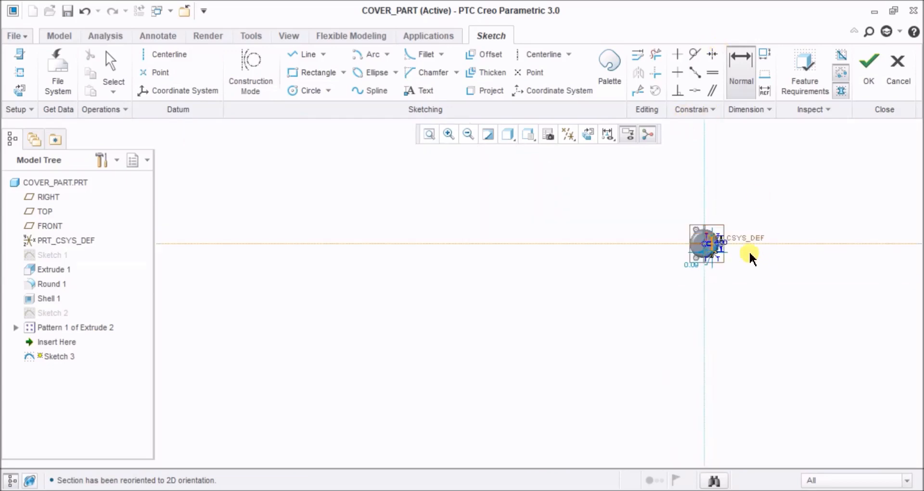
pyautogui.scroll(-3, 752, 332)
pyautogui.moveTo(593, 265)
pyautogui.mouseDown(button='middle')
pyautogui.moveTo(604, 278)
pyautogui.moveTo(610, 257)
pyautogui.mouseUp(button='middle')
pyautogui.click(587, 134)
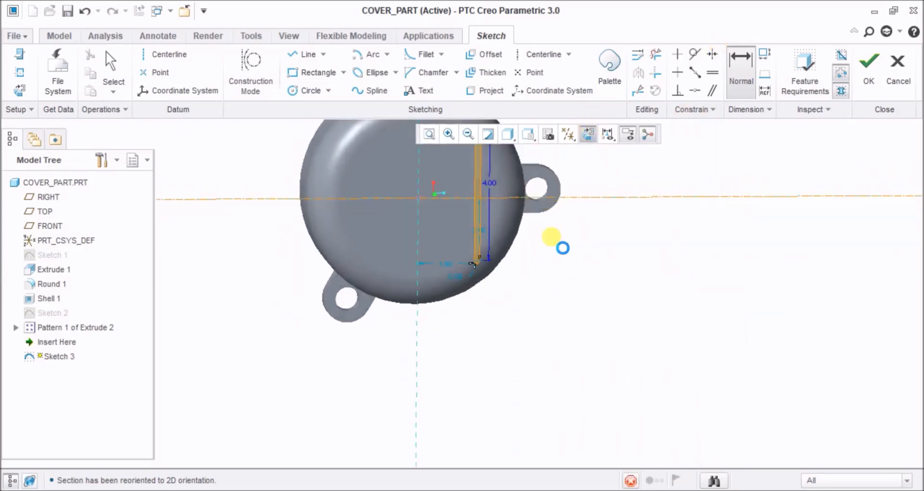
pyautogui.keyDown('shift'); pyautogui.moveTo(438, 243); pyautogui.dragTo(491, 386, button='middle'); pyautogui.keyUp('shift')
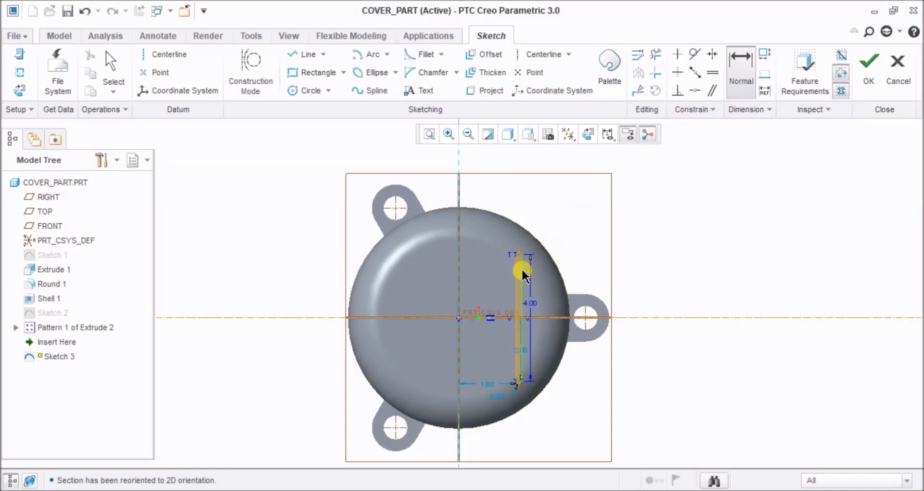
pyautogui.scroll(-5, 526, 231)
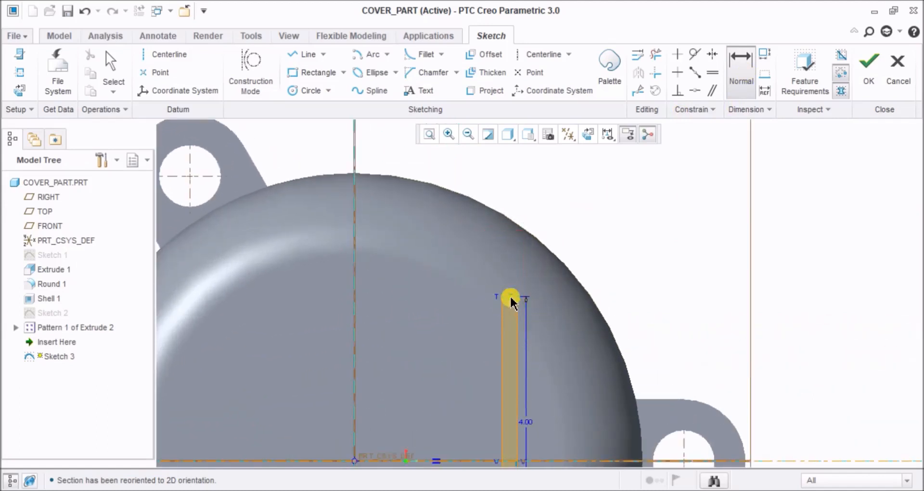
pyautogui.click(510, 298)
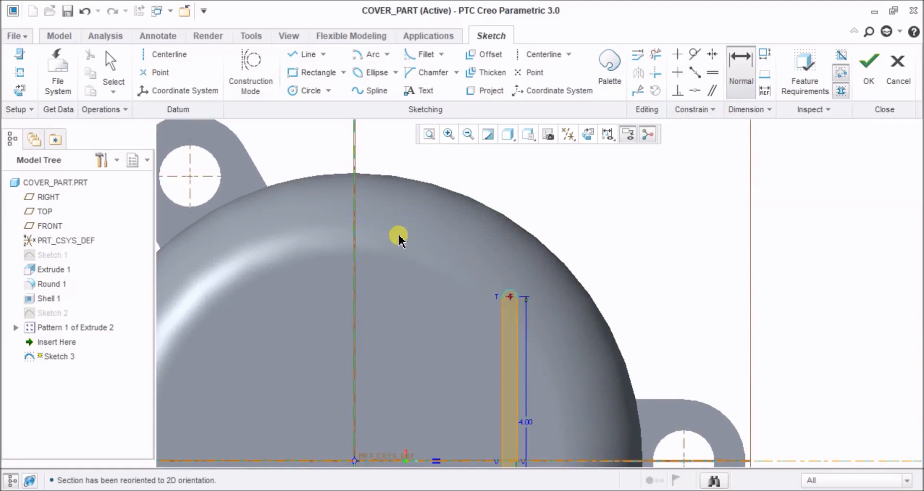
pyautogui.middleClick(429, 179)
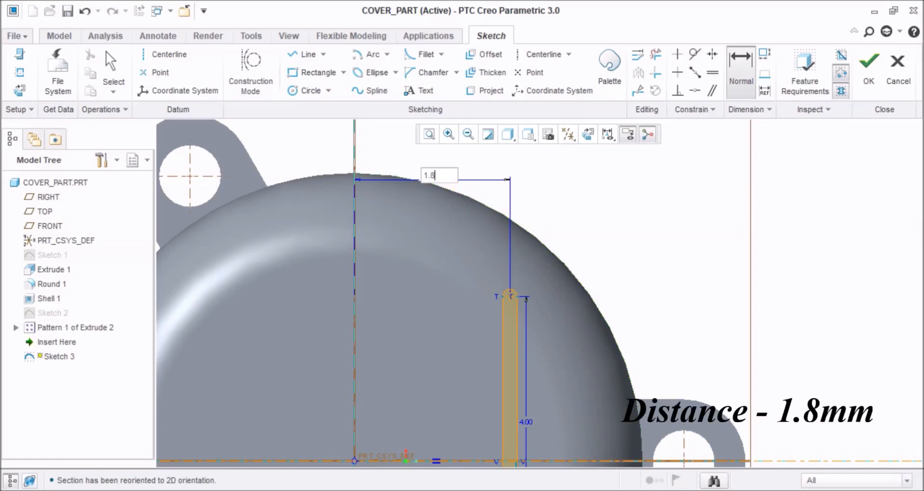
pyautogui.press('Return')
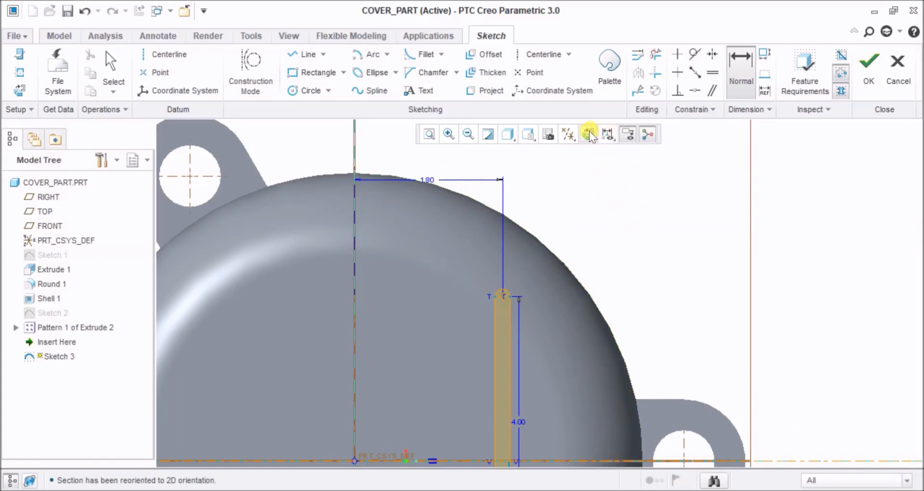
pyautogui.click(427, 134)
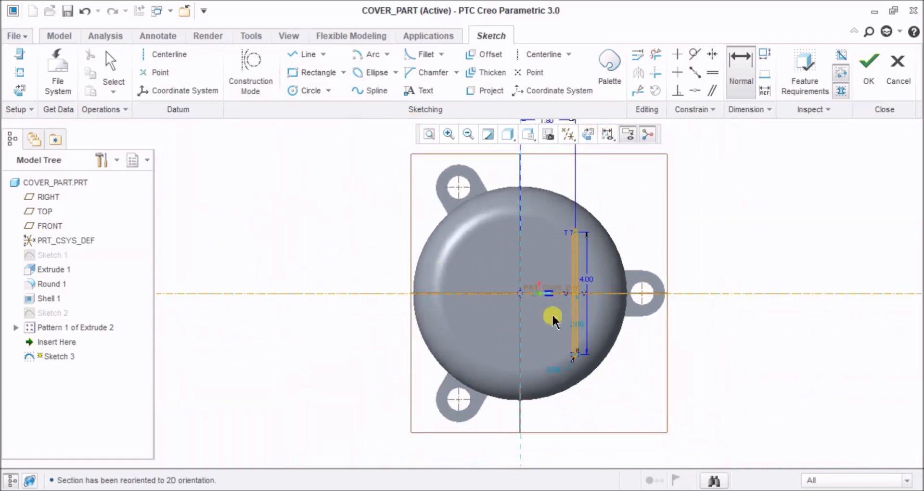
pyautogui.click(868, 80)
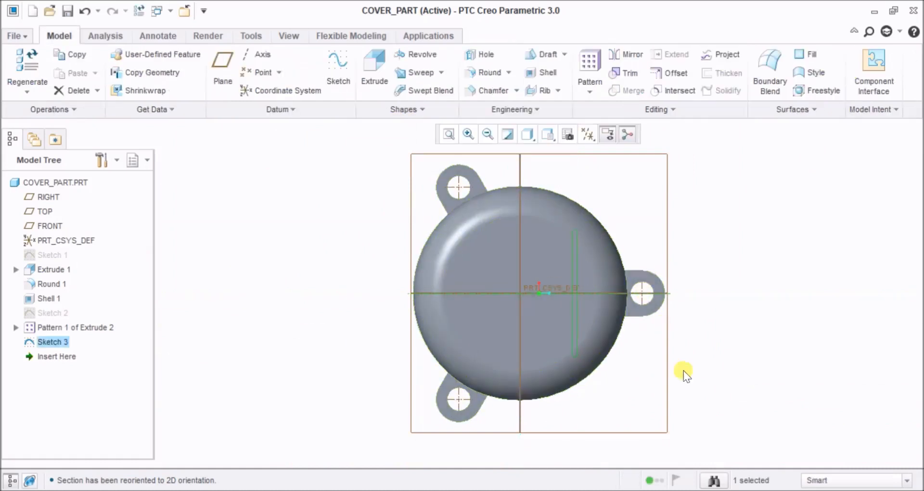
# Extrude the slot sketch 3.11 mm as a material-removing cut, with the direction reversed into the cover's top.
pyautogui.moveTo(684, 374); pyautogui.dragTo(670, 330, button='middle')
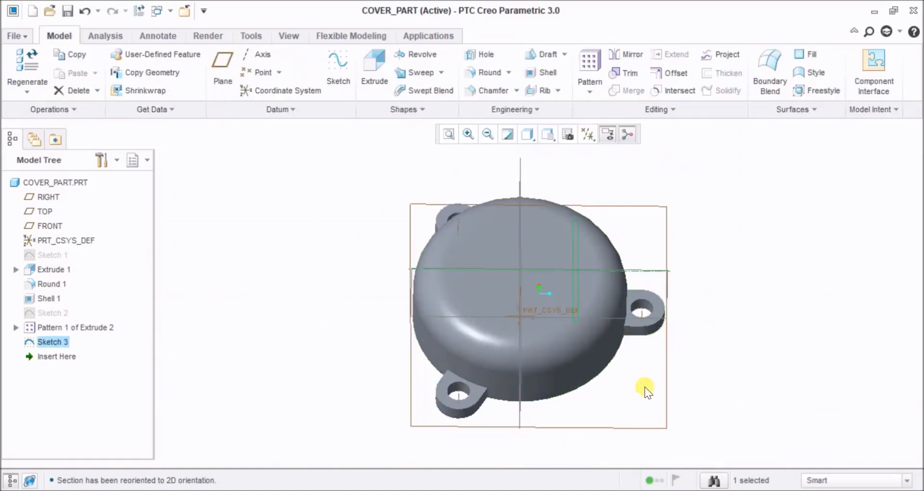
pyautogui.click(376, 68)
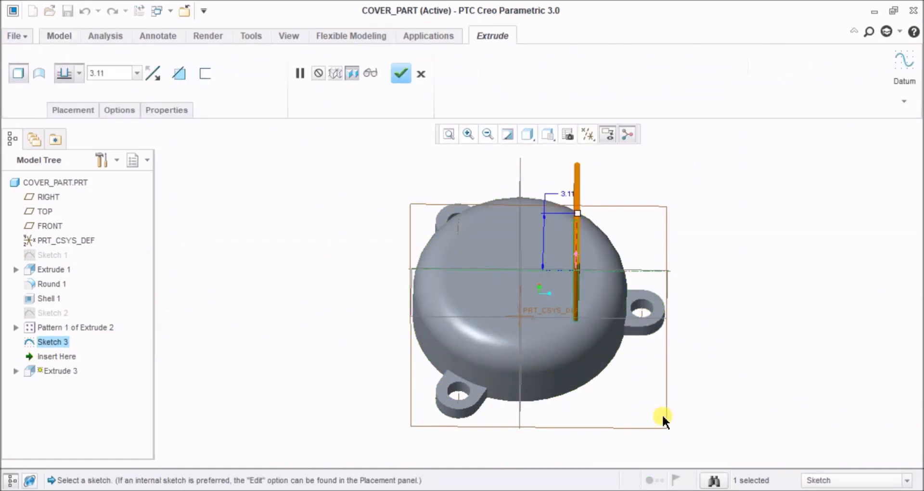
pyautogui.moveTo(694, 339); pyautogui.dragTo(721, 297, button='middle')
pyautogui.middleClick(588, 274)
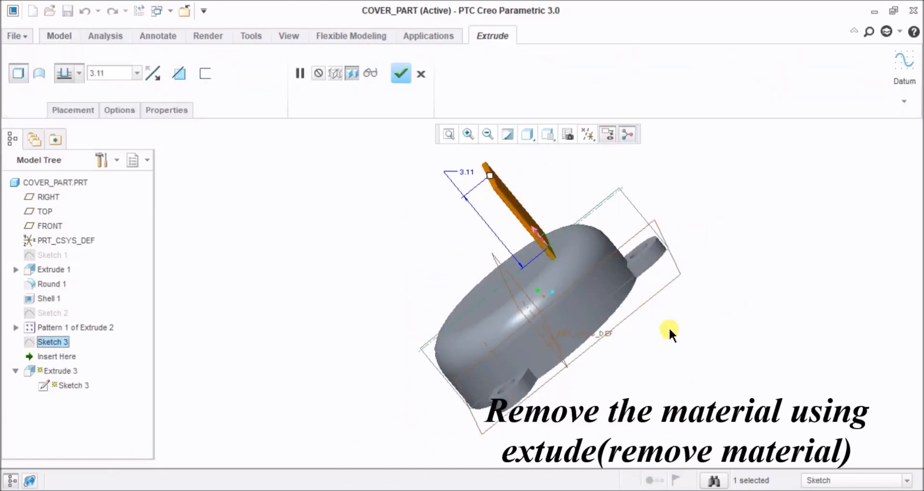
pyautogui.moveTo(670, 329)
pyautogui.mouseDown(button='middle')
pyautogui.moveTo(717, 346)
pyautogui.moveTo(731, 291)
pyautogui.moveTo(677, 280)
pyautogui.moveTo(654, 289)
pyautogui.mouseUp(button='middle')
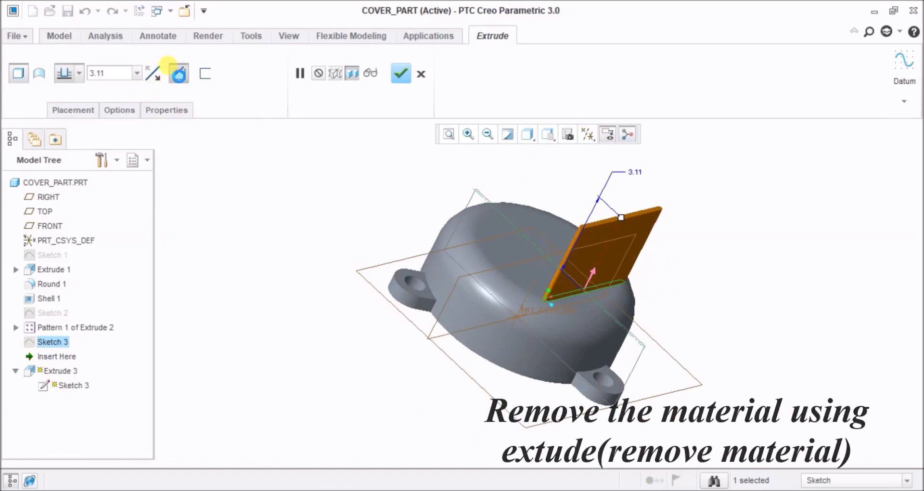
pyautogui.click(178, 75)
pyautogui.click(159, 76)
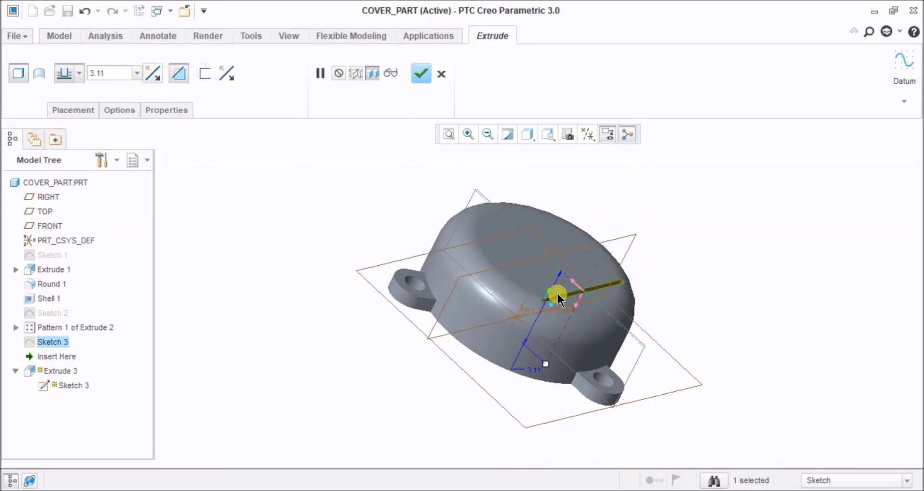
pyautogui.moveTo(440, 422); pyautogui.dragTo(467, 438, button='middle')
pyautogui.middleClick(448, 204)
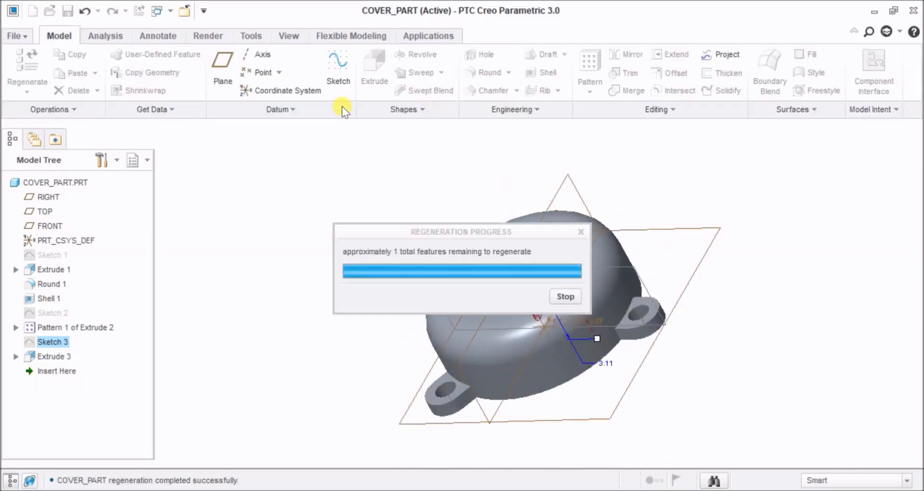
pyautogui.click(724, 160)
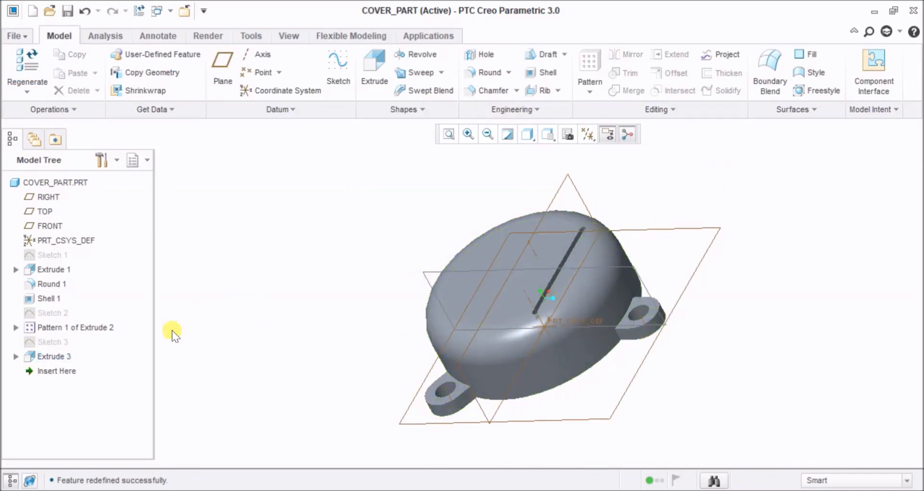
# Start a direction pattern of the slot cut using the FRONT plane as reference, with the direction flipped across the cover's top.
pyautogui.click(53, 356)
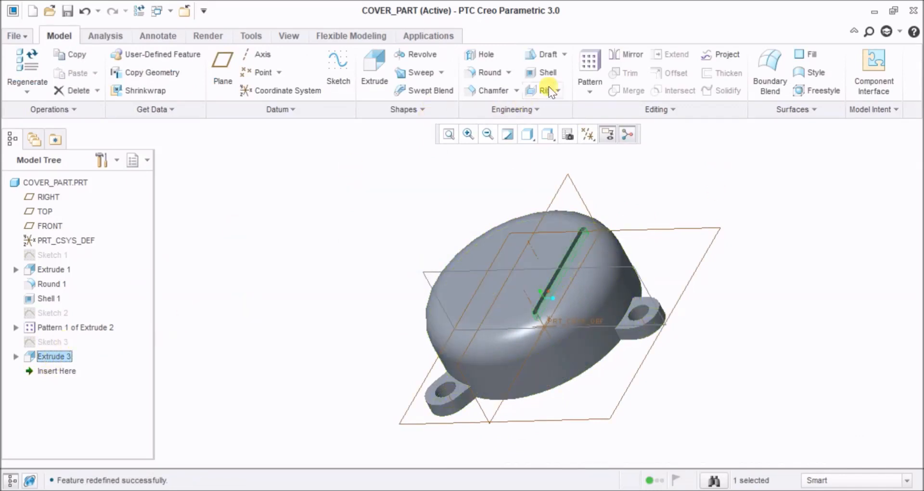
pyautogui.click(590, 60)
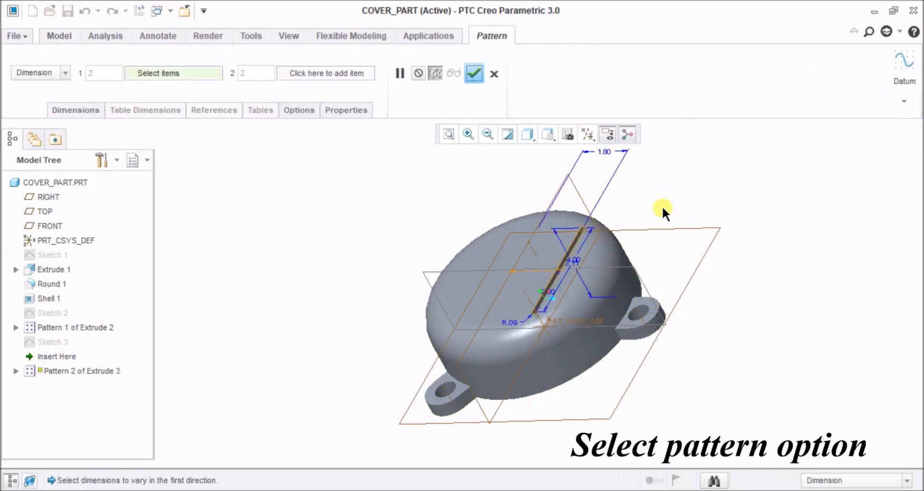
pyautogui.moveTo(664, 211); pyautogui.dragTo(695, 218, button='middle')
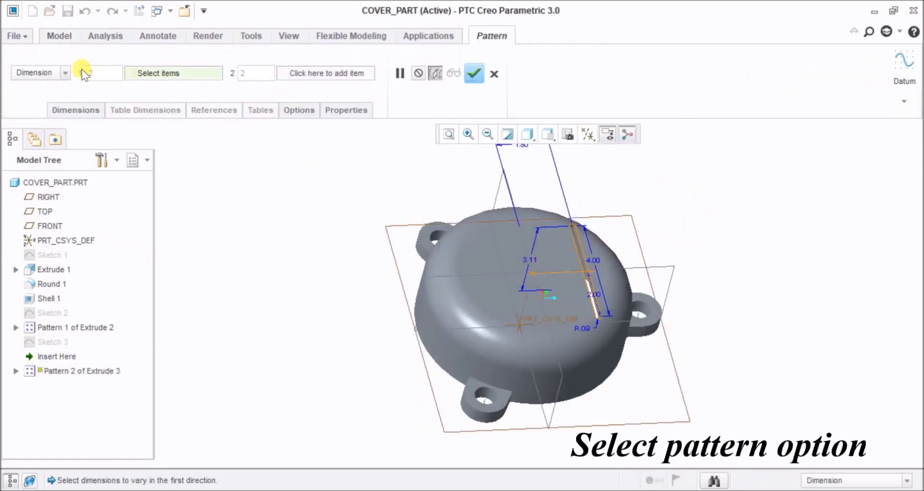
pyautogui.click(66, 73)
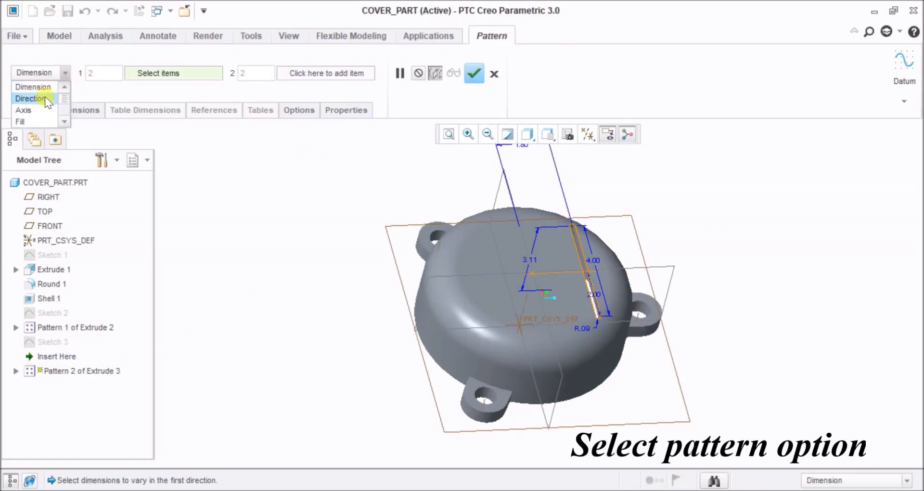
pyautogui.click(28, 99)
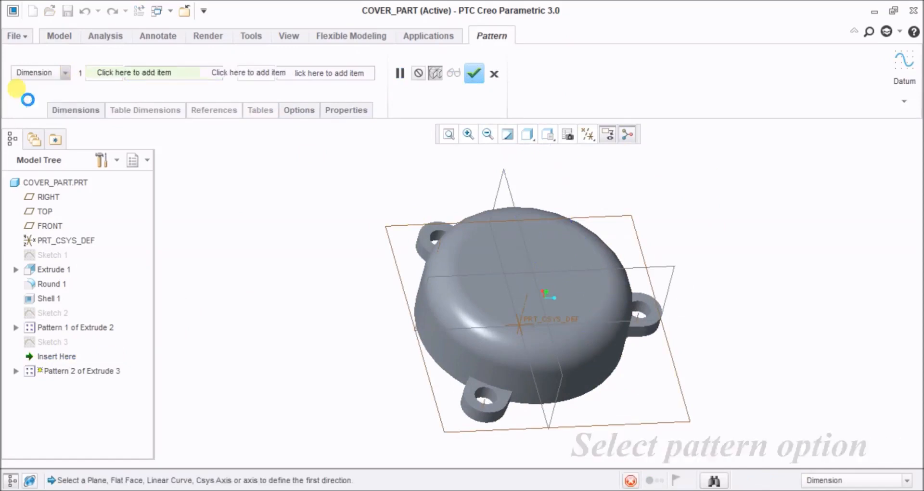
pyautogui.click(506, 179)
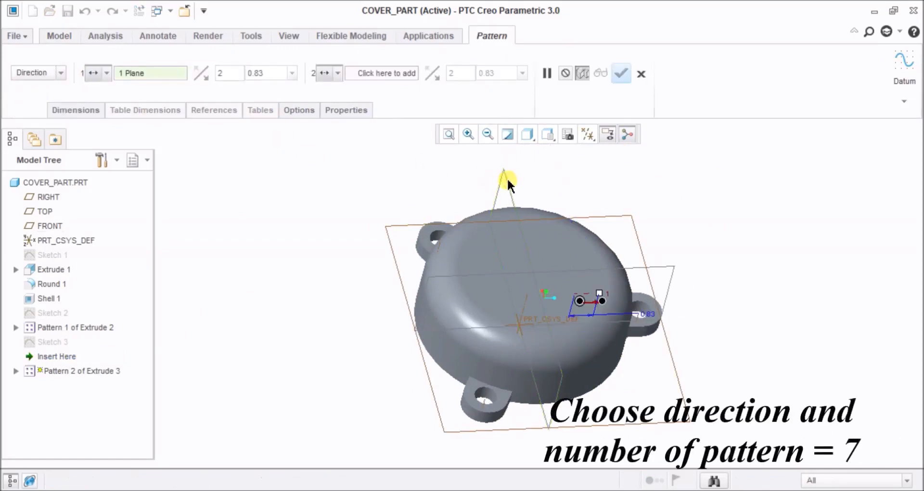
pyautogui.click(206, 75)
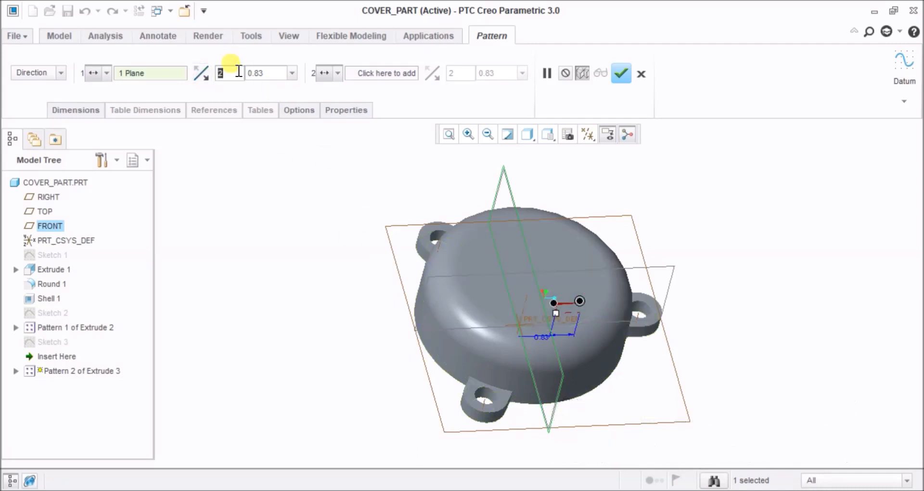
# Set the slot pattern to 7 members spaced 0.6 mm apart and complete it.
pyautogui.write('7')
pyautogui.doubleClick(270, 73)
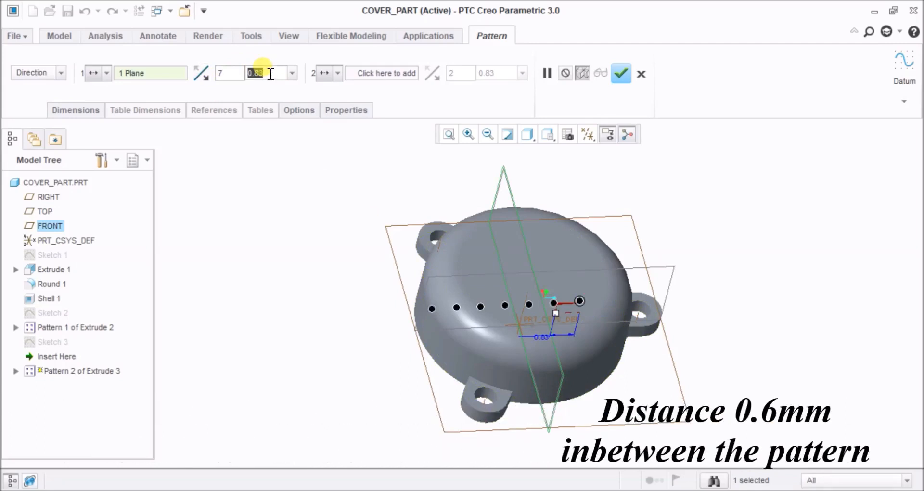
pyautogui.press('BackSpace')
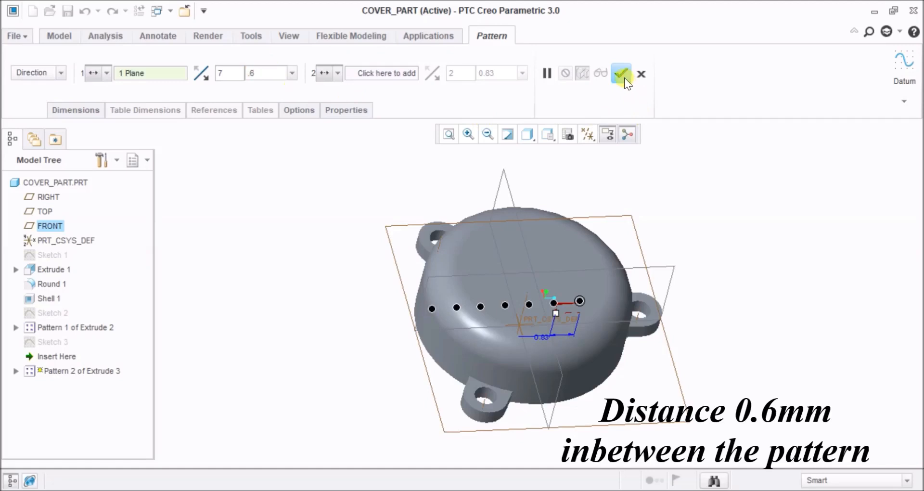
pyautogui.write('.6')
pyautogui.press('Return')
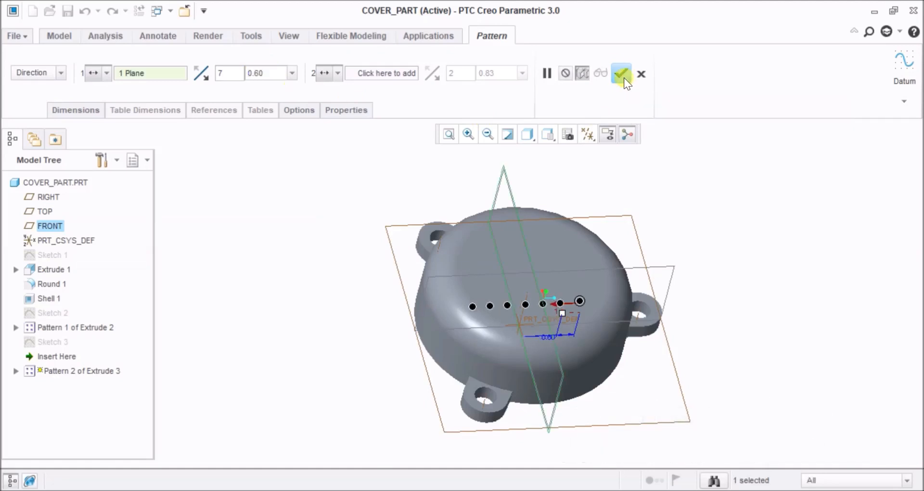
pyautogui.click(622, 75)
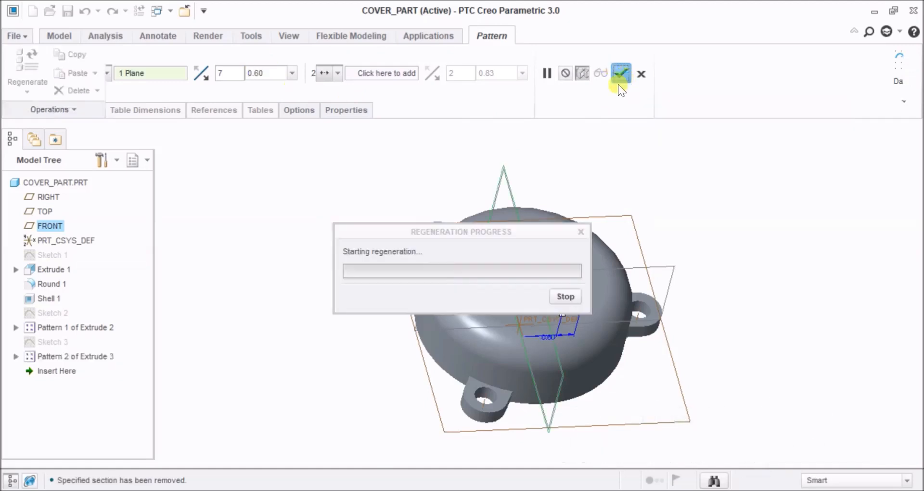
pyautogui.click(697, 213)
pyautogui.moveTo(685, 273); pyautogui.dragTo(683, 303, button='middle')
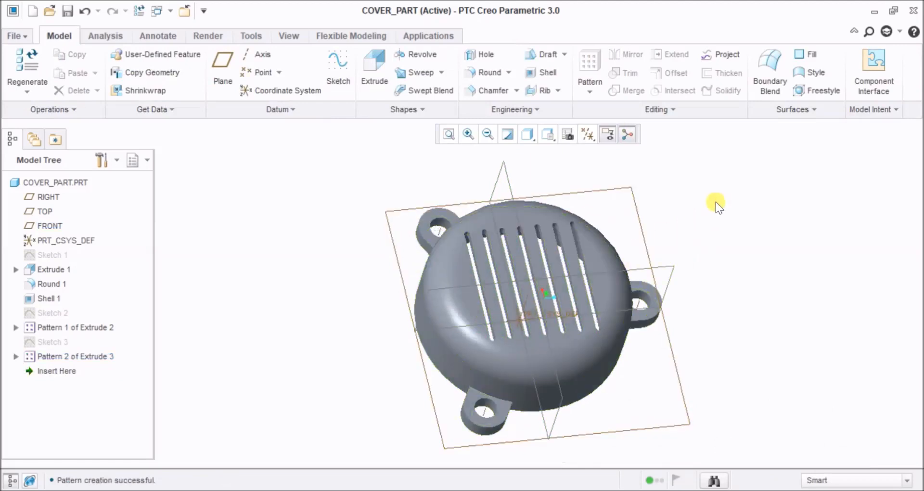
# Start a sketch on the flat inner face beneath the slotted top and orient it to the 2D sketch view.
pyautogui.moveTo(716, 203); pyautogui.dragTo(659, 249, button='middle')
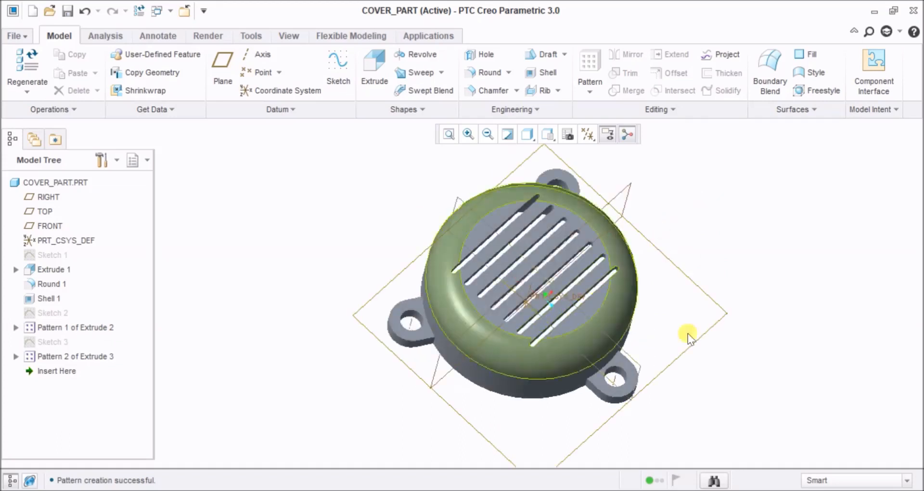
pyautogui.moveTo(761, 391); pyautogui.dragTo(783, 269, button='middle')
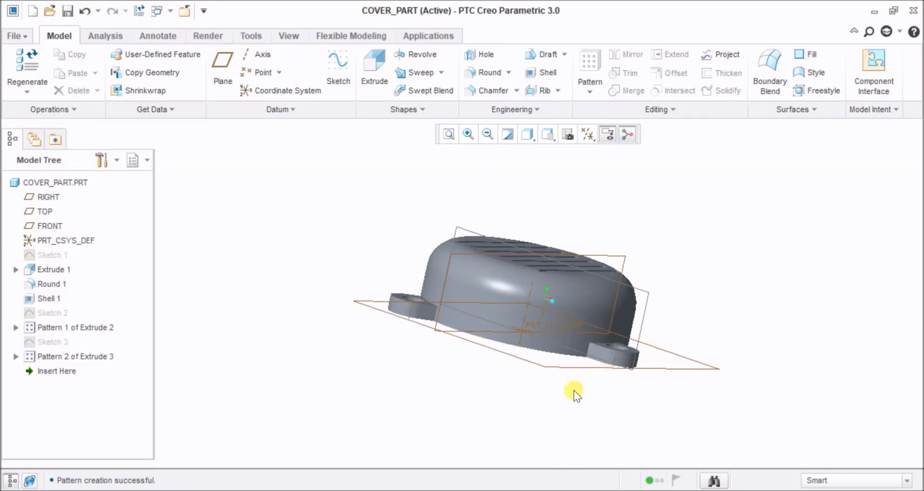
pyautogui.moveTo(592, 334); pyautogui.dragTo(503, 327, button='middle')
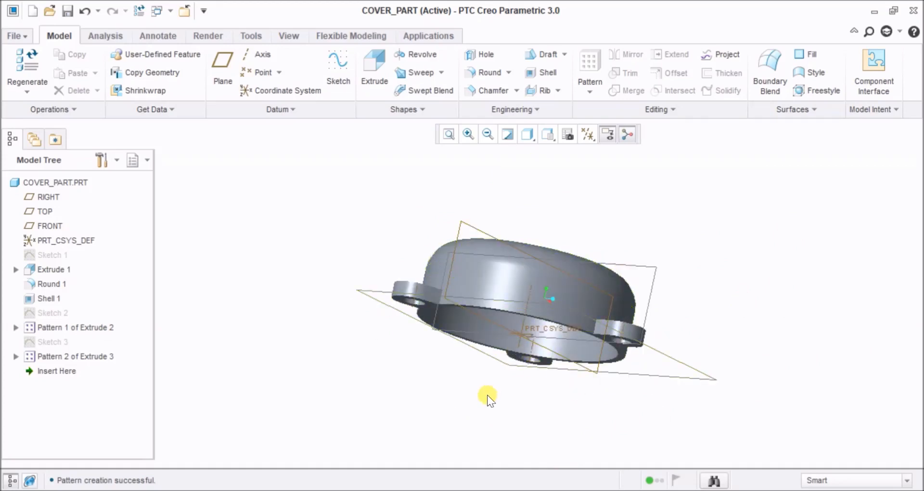
pyautogui.moveTo(487, 394); pyautogui.dragTo(534, 327, button='middle')
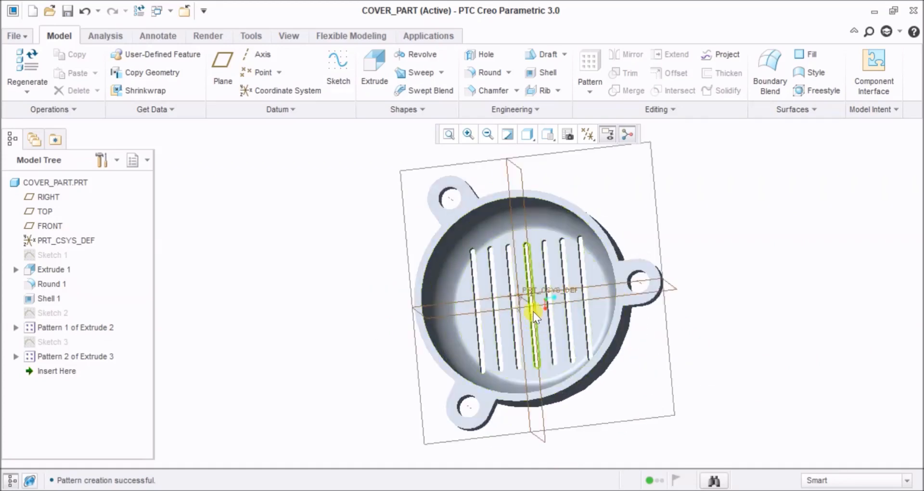
pyautogui.click(537, 271)
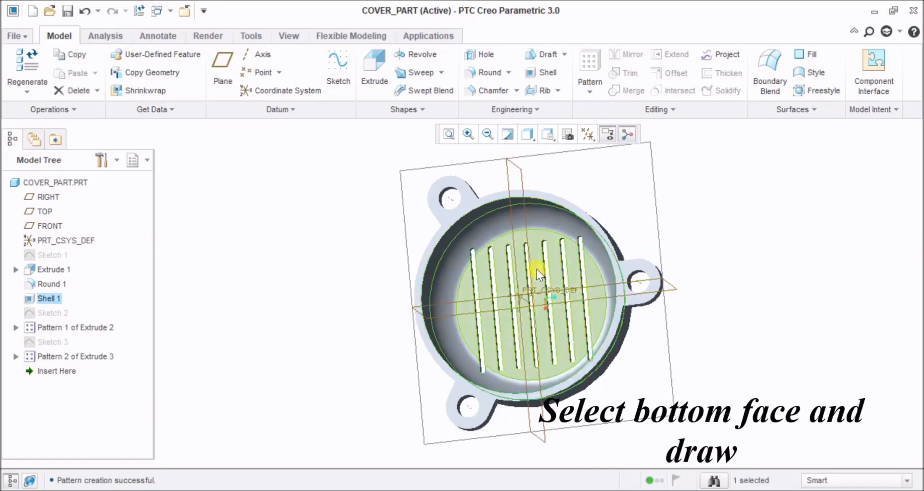
pyautogui.click(536, 275)
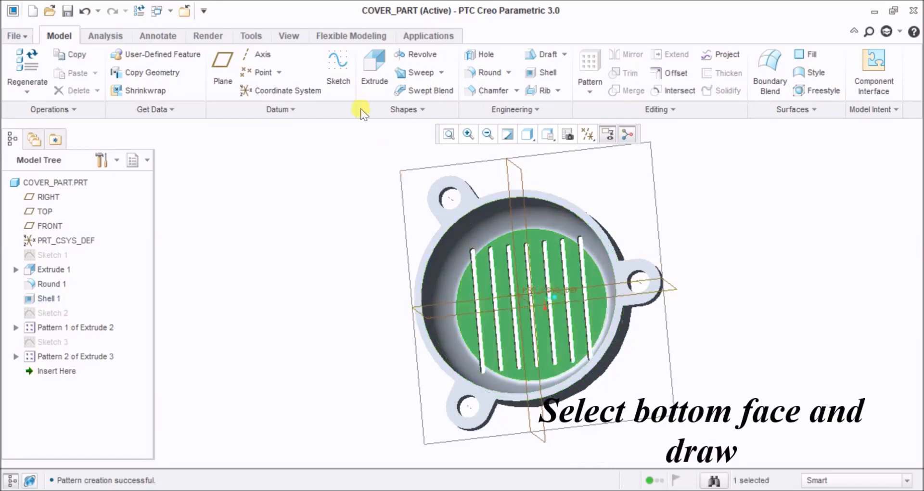
pyautogui.click(344, 66)
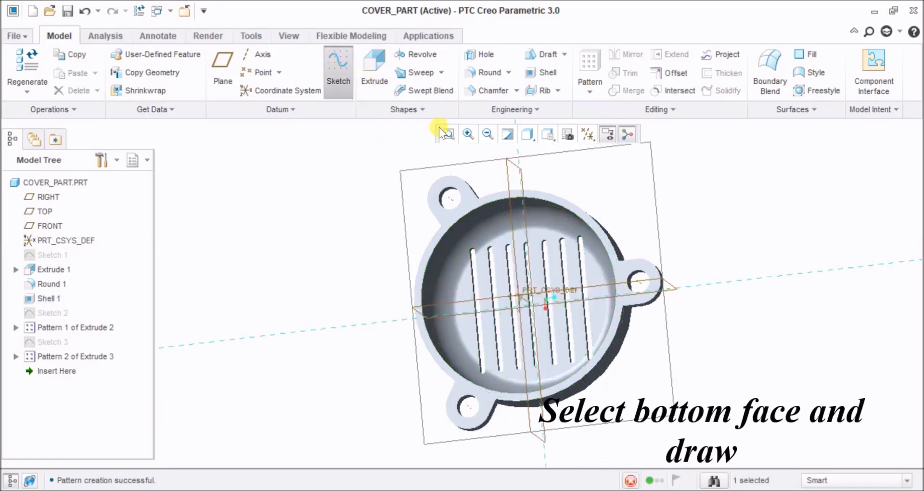
pyautogui.click(588, 134)
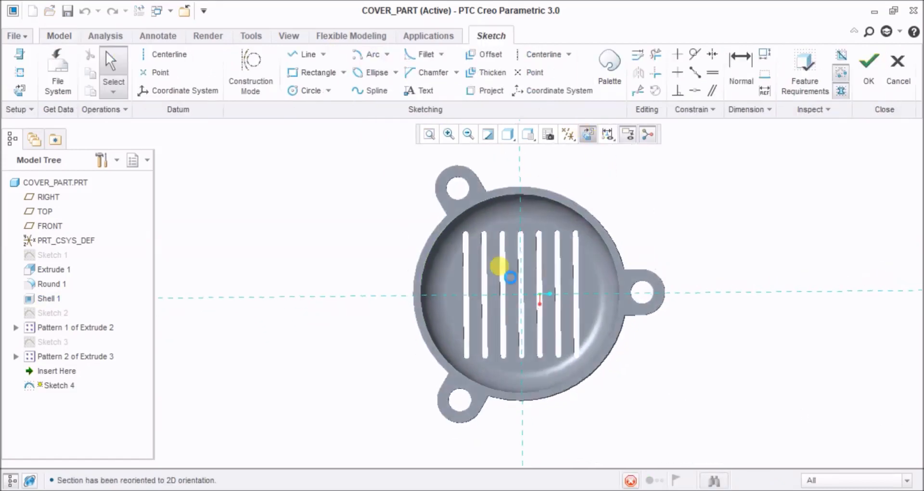
# Sketch a circle about 2.5 mm in diameter centred on the intersection of the sketch references.
pyautogui.click(306, 91)
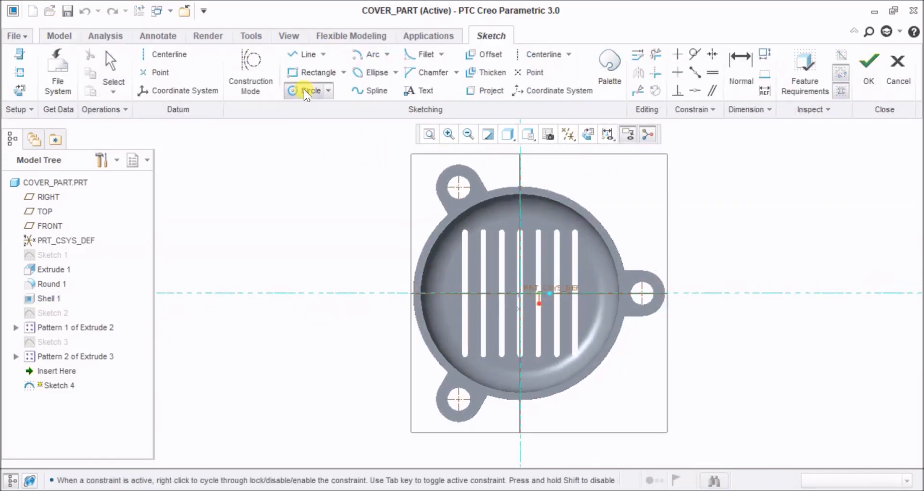
pyautogui.click(522, 293)
pyautogui.click(541, 319)
pyautogui.middleClick(540, 320)
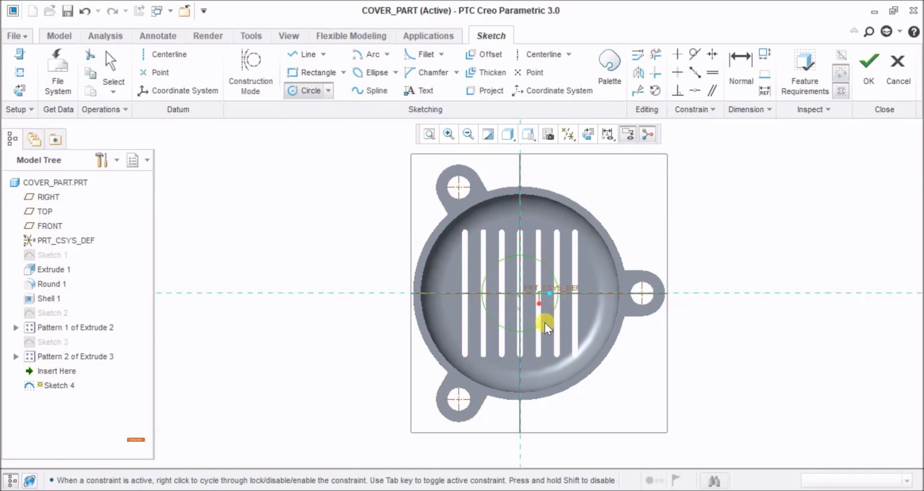
# Set the centre circle's diameter to 2.5 mm and finish the sketch.
pyautogui.doubleClick(465, 254)
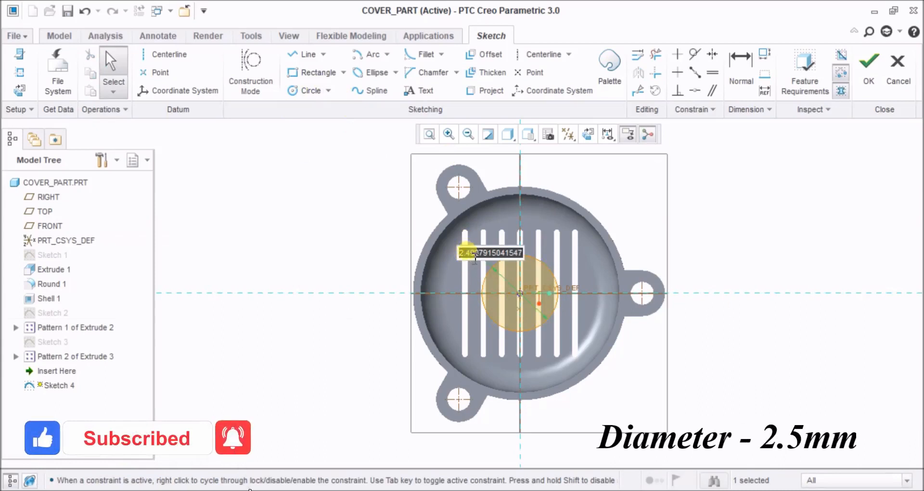
pyautogui.write('2')
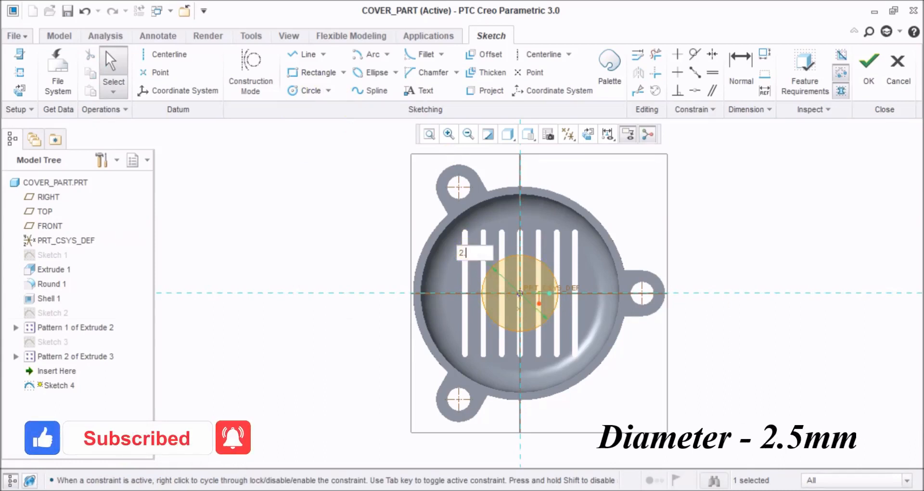
pyautogui.write('.5')
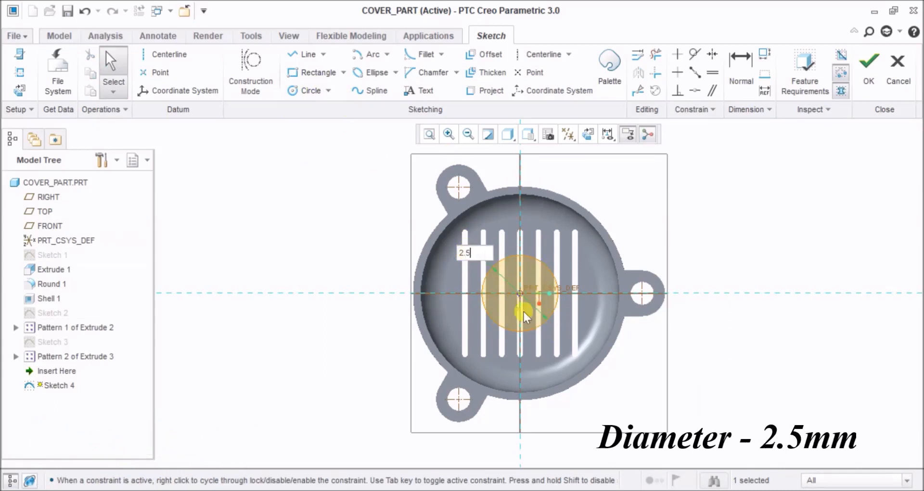
pyautogui.press('Return')
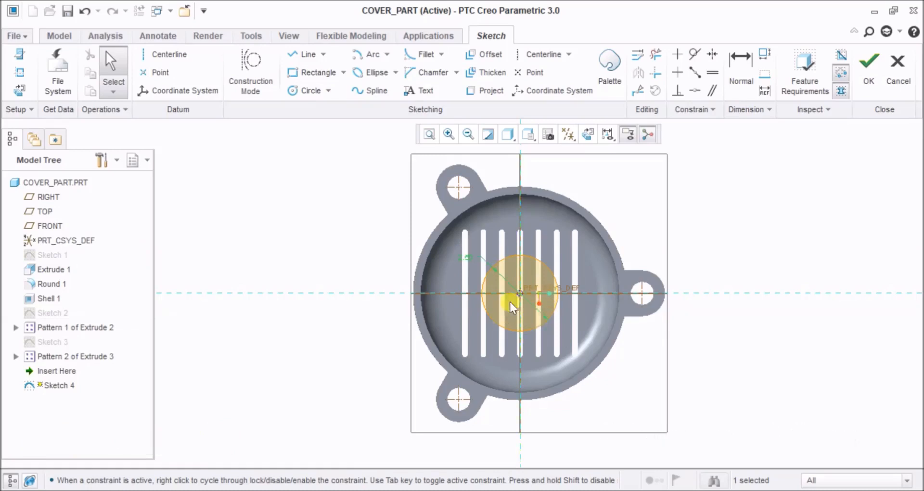
pyautogui.click(868, 72)
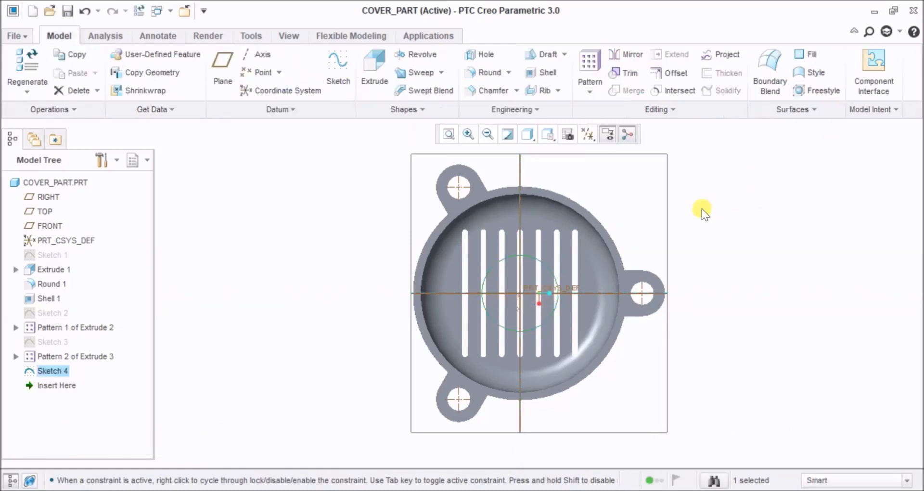
# Extrude the circle sketch 0.75 mm as solid material, with the direction reversed outward through the cover's slotted top.
pyautogui.moveTo(697, 214)
pyautogui.mouseDown(button='middle')
pyautogui.moveTo(640, 274)
pyautogui.moveTo(658, 315)
pyautogui.moveTo(628, 361)
pyautogui.moveTo(619, 345)
pyautogui.mouseUp(button='middle')
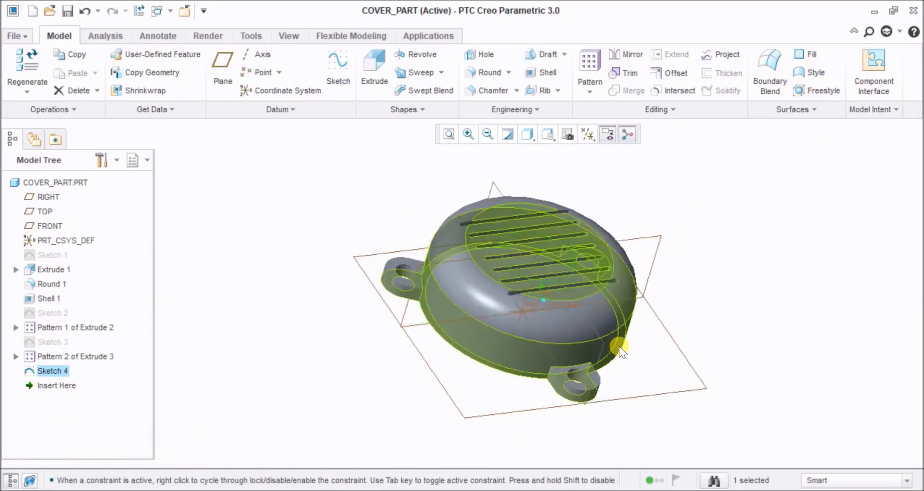
pyautogui.click(383, 70)
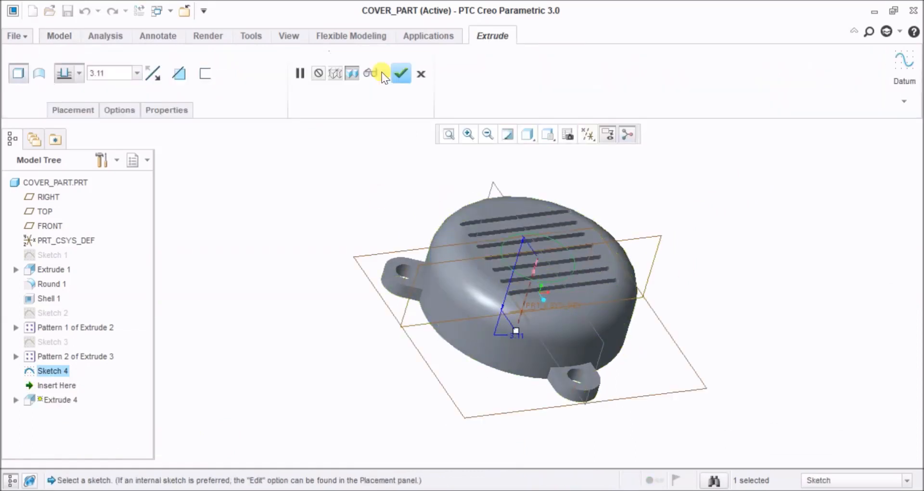
pyautogui.click(152, 73)
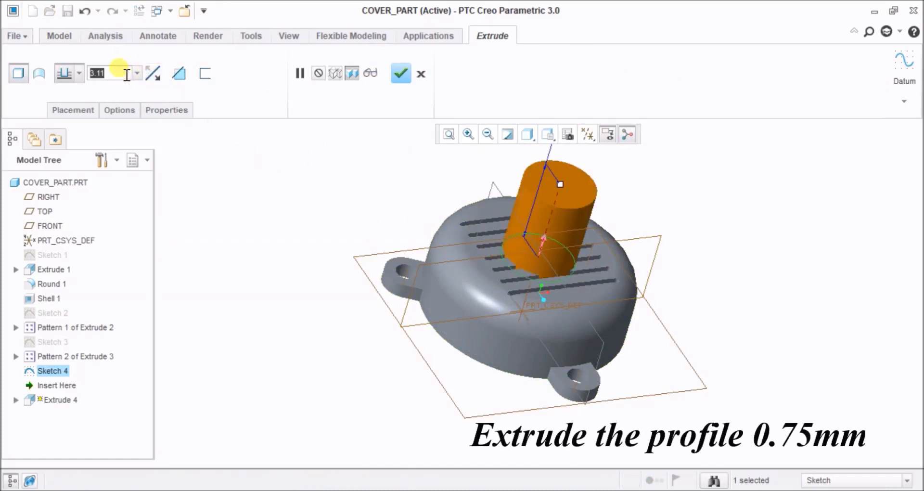
pyautogui.press('BackSpace')
pyautogui.write('.7')
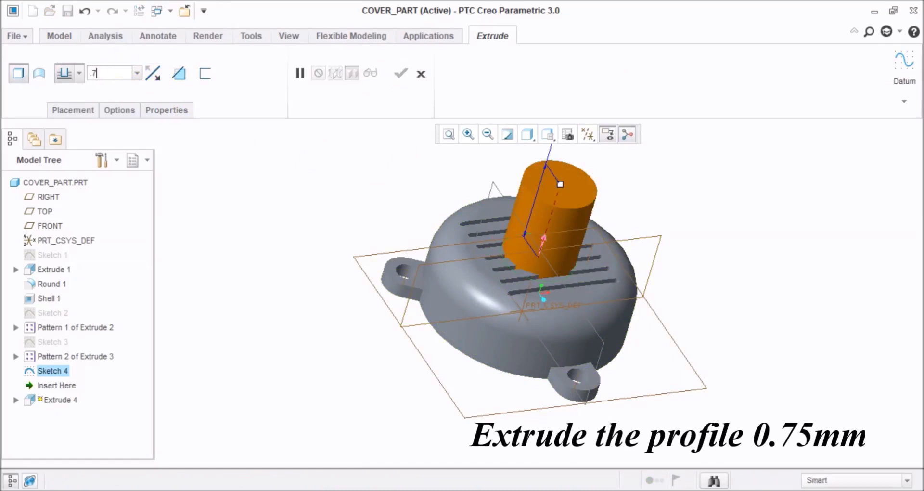
pyautogui.write('5')
pyautogui.press('Return')
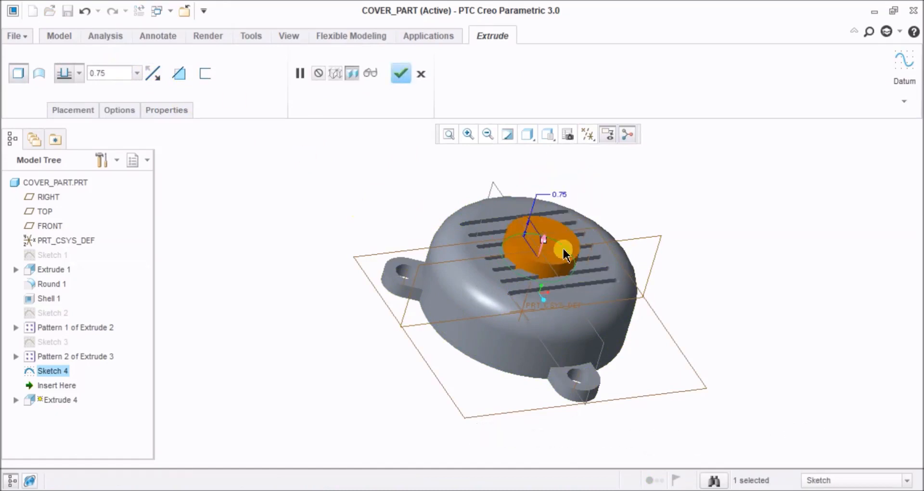
pyautogui.click(402, 76)
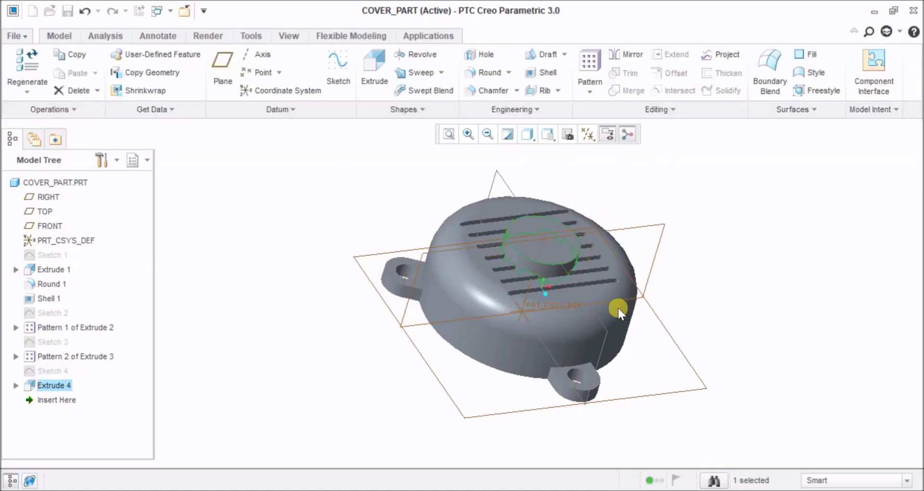
pyautogui.click(733, 307)
pyautogui.moveTo(733, 306); pyautogui.dragTo(746, 321, button='middle')
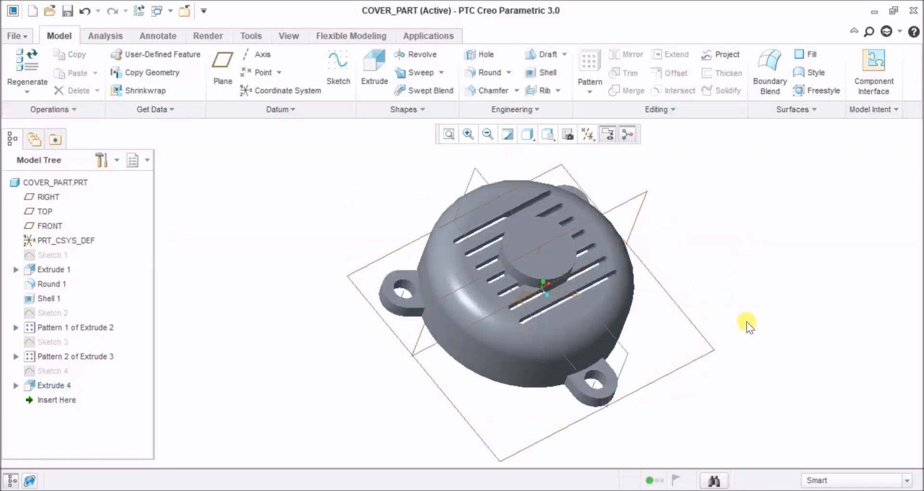
pyautogui.moveTo(712, 296)
pyautogui.mouseDown(button='middle')
pyautogui.moveTo(720, 250)
pyautogui.moveTo(745, 208)
pyautogui.mouseUp(button='middle')
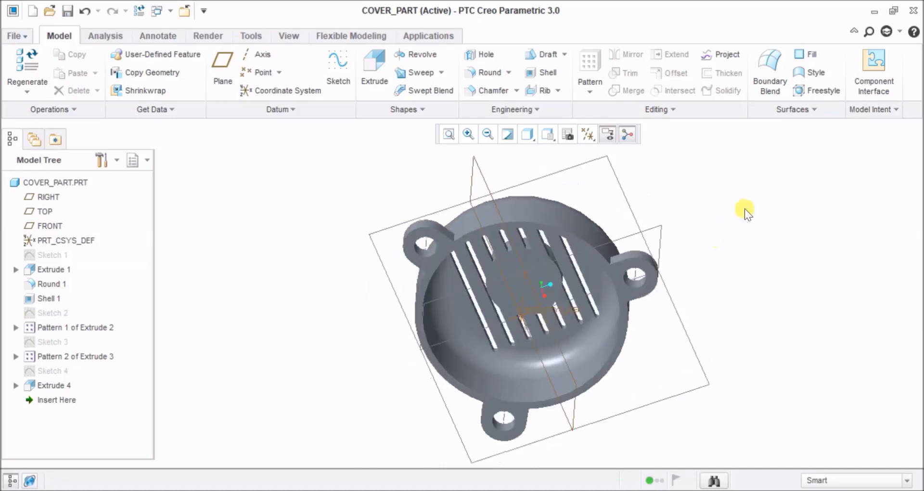
# Start a sketch on the inner bottom face of the central disc and orient it to the 2D sketch view.
pyautogui.click(527, 283)
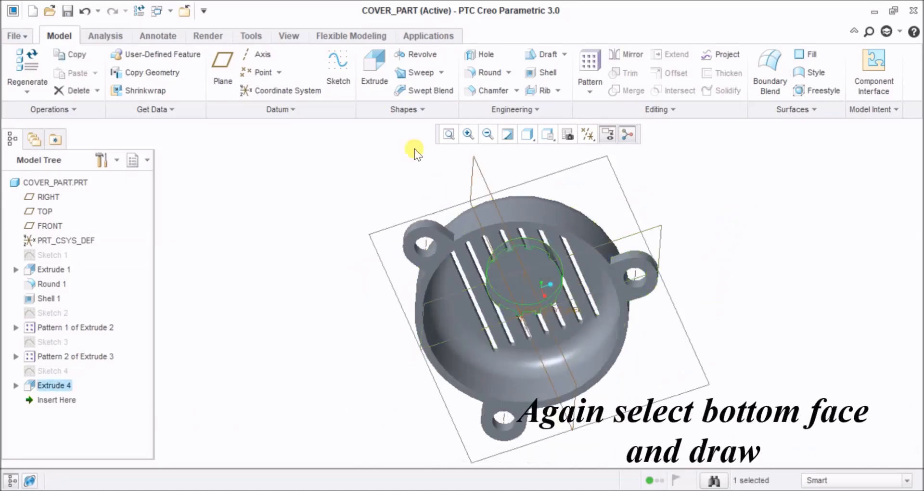
pyautogui.click(347, 74)
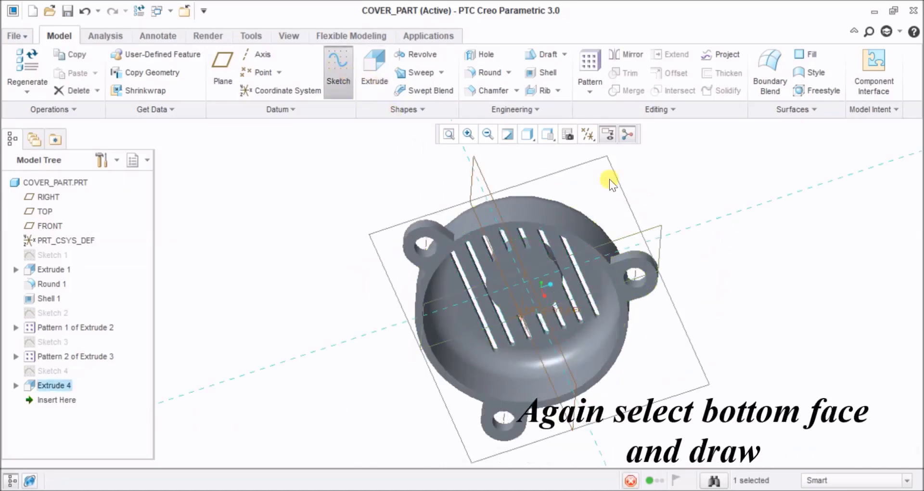
pyautogui.click(591, 134)
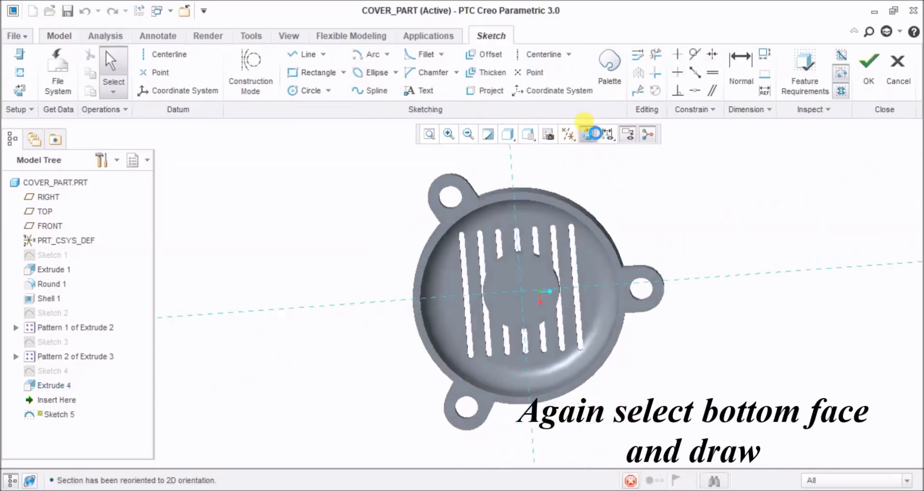
# Sketch a circle about 1.3 mm in diameter centred on the intersection of the sketch references.
pyautogui.click(310, 91)
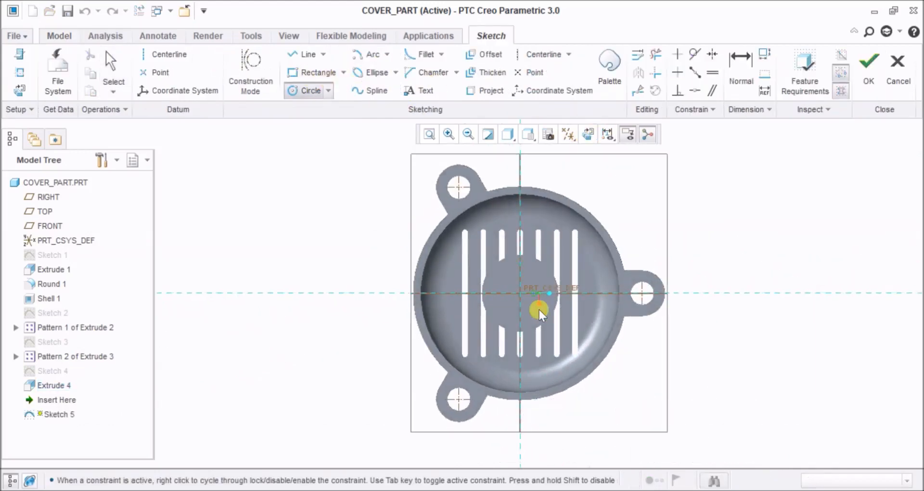
pyautogui.click(526, 298)
pyautogui.click(531, 309)
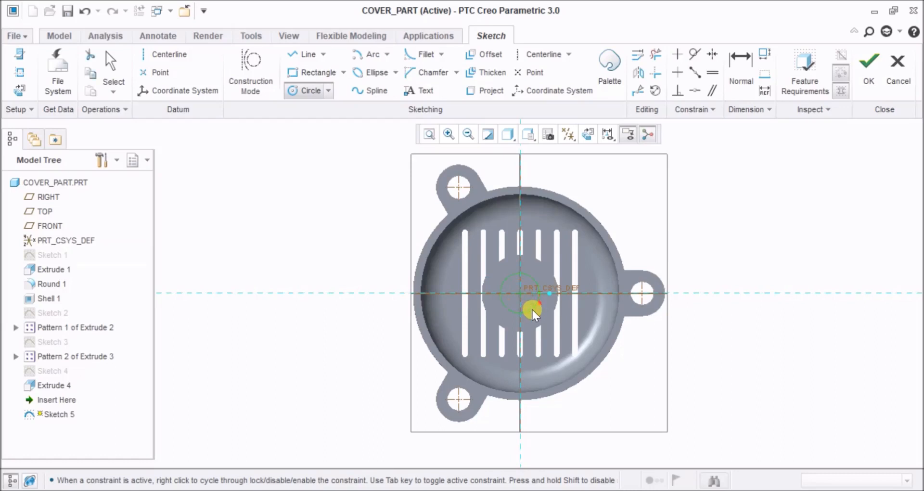
pyautogui.middleClick(532, 314)
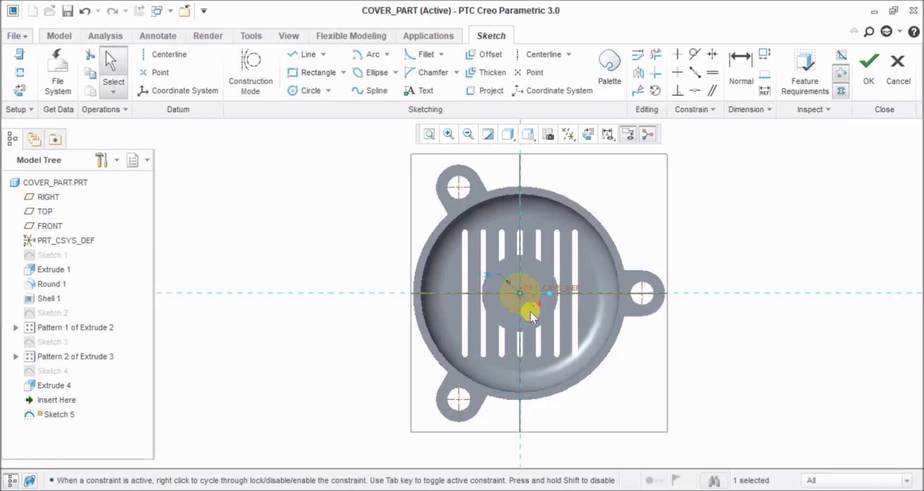
# Set the new centre circle's diameter to 1.5 mm and finish the sketch.
pyautogui.doubleClick(481, 273)
pyautogui.write('1')
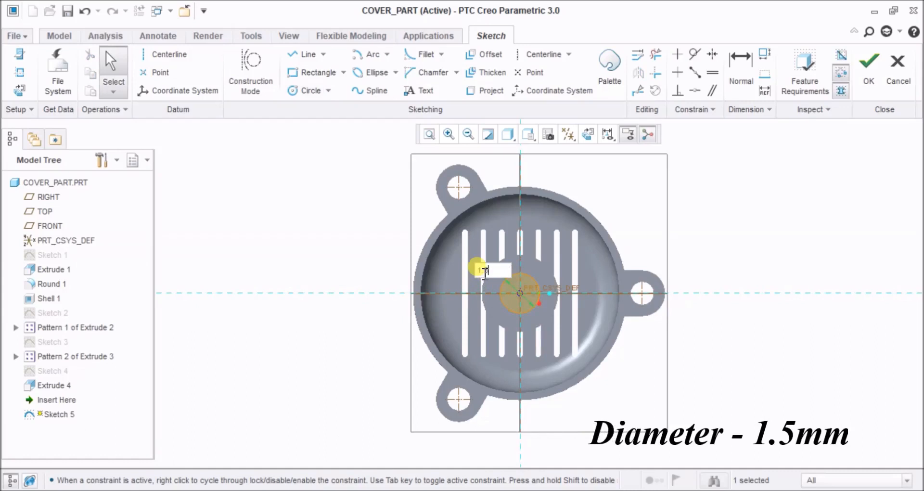
pyautogui.write('.5')
pyautogui.press('Return')
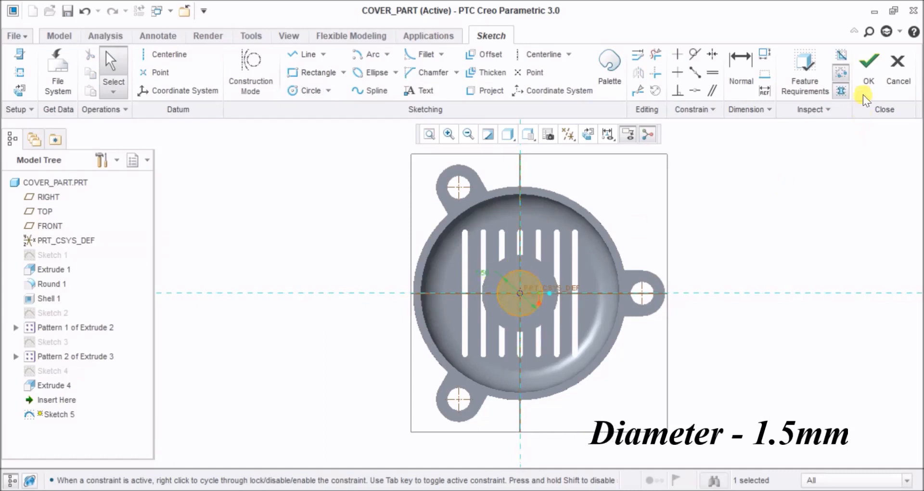
pyautogui.click(867, 73)
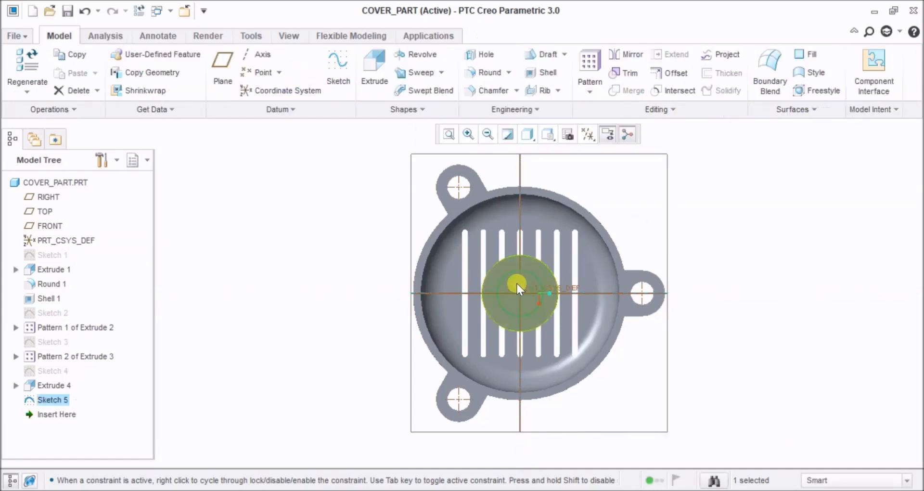
# Extrude the 1.5 mm circle as a material-removing cut 3.14 mm deep, with the direction reversed outward through the central disc.
pyautogui.moveTo(738, 244); pyautogui.dragTo(593, 267, button='middle')
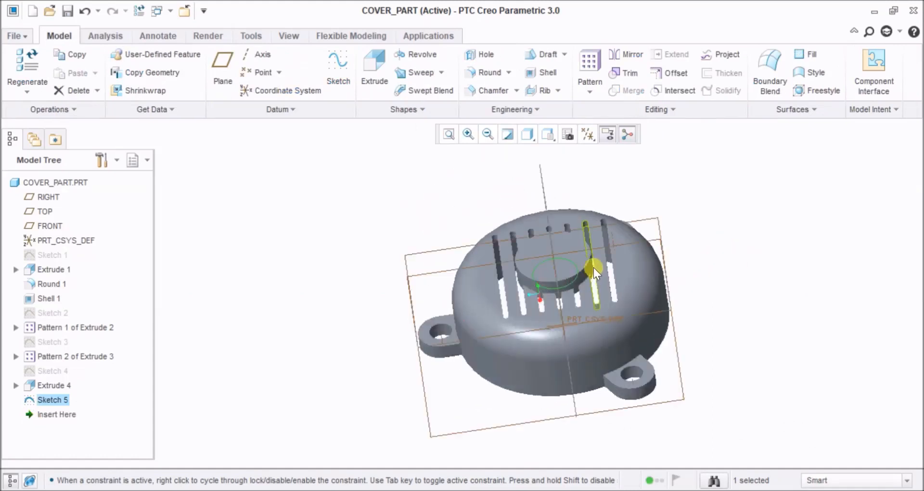
pyautogui.click(376, 80)
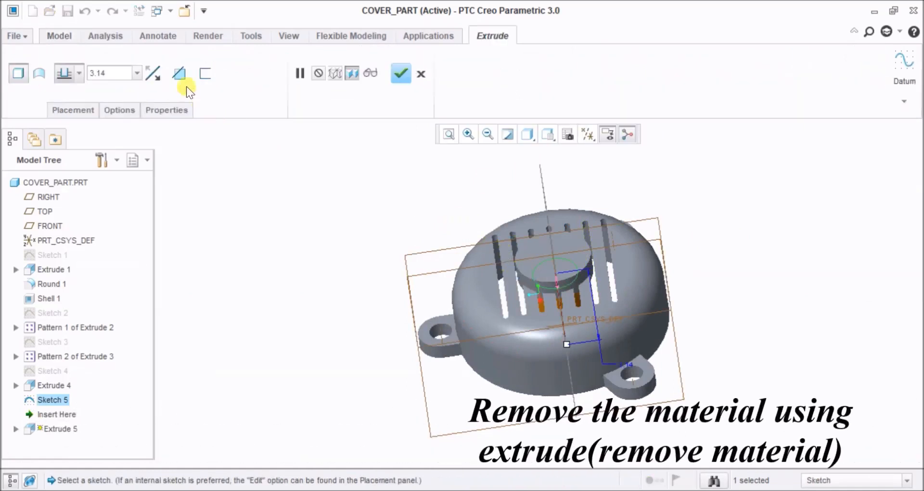
pyautogui.click(149, 77)
pyautogui.click(182, 75)
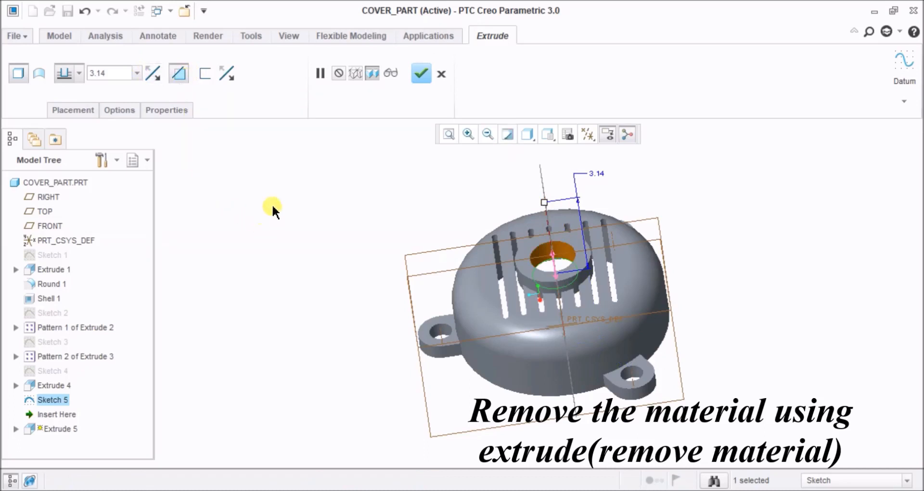
pyautogui.click(421, 74)
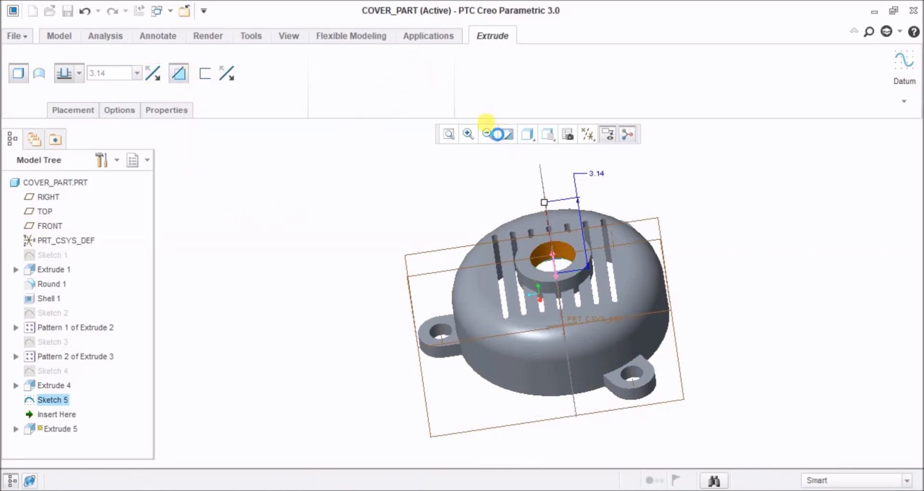
# Round the outer top edge of the raised central ring with a 0.20 mm radius.
pyautogui.moveTo(789, 284); pyautogui.dragTo(655, 343, button='middle')
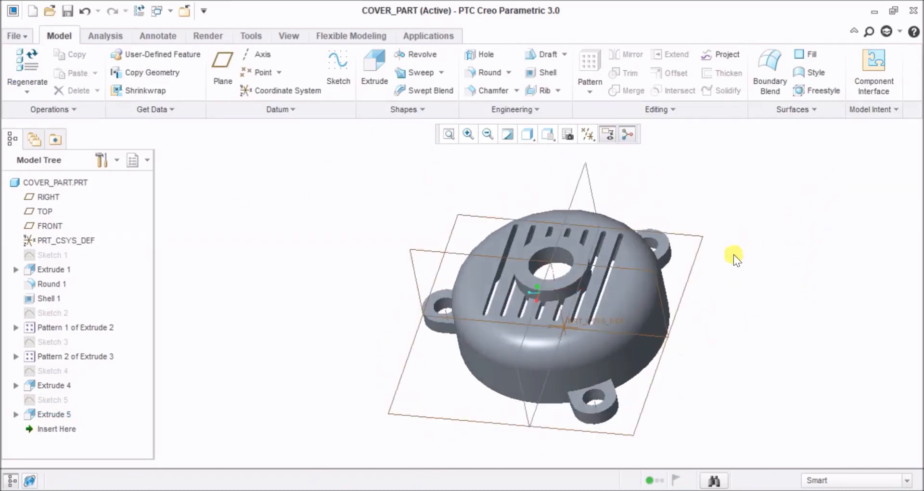
pyautogui.click(490, 73)
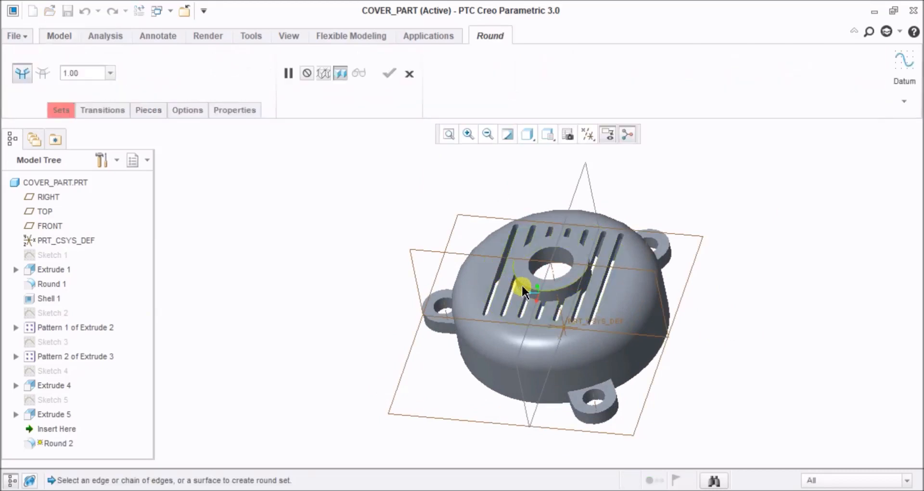
pyautogui.click(526, 290)
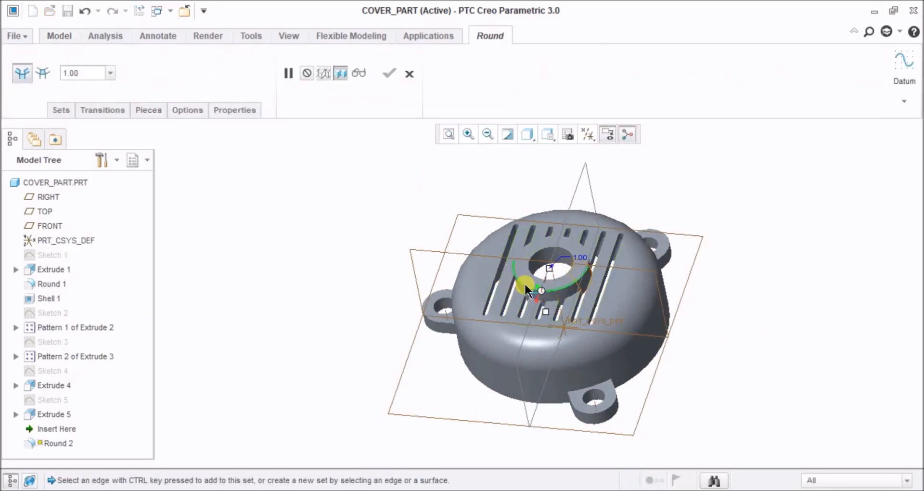
pyautogui.click(90, 70)
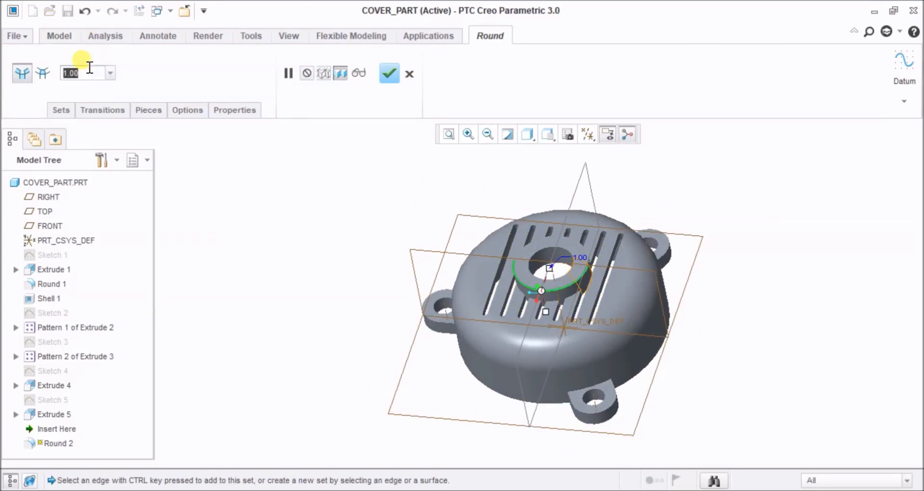
pyautogui.write('.')
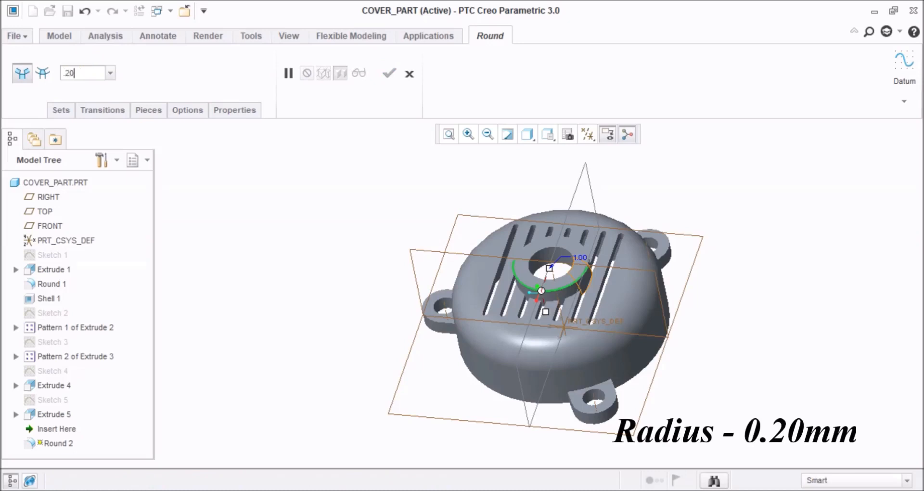
pyautogui.write('20')
pyautogui.press('Return')
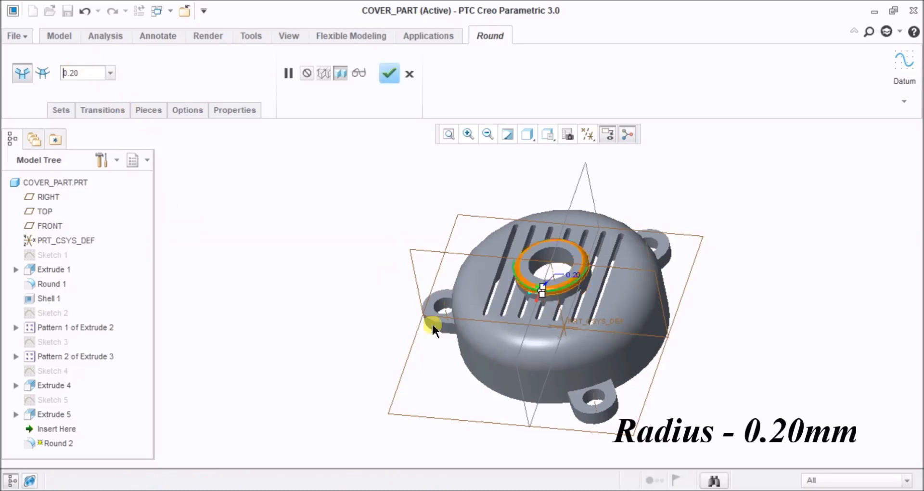
pyautogui.click(388, 74)
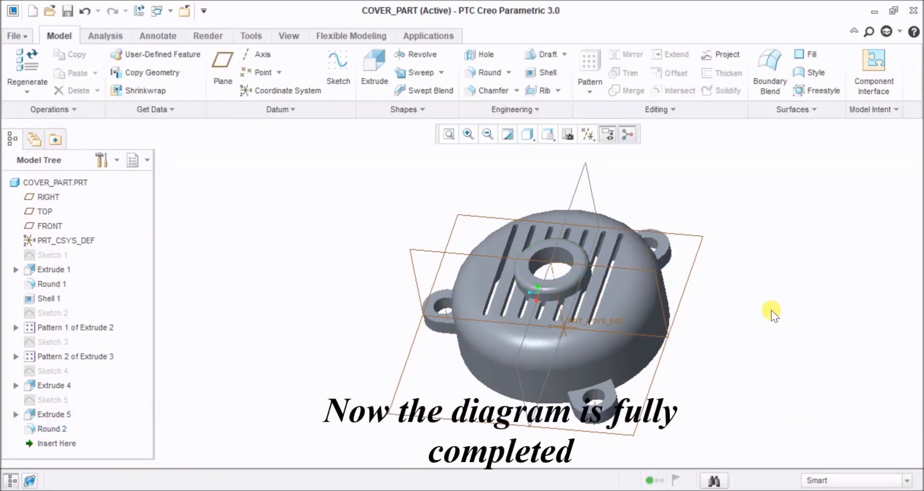
# Restore the default model orientation and turn off the display of all datum axes, points, coordinate systems and planes.
pyautogui.moveTo(770, 310); pyautogui.dragTo(731, 309, button='middle')
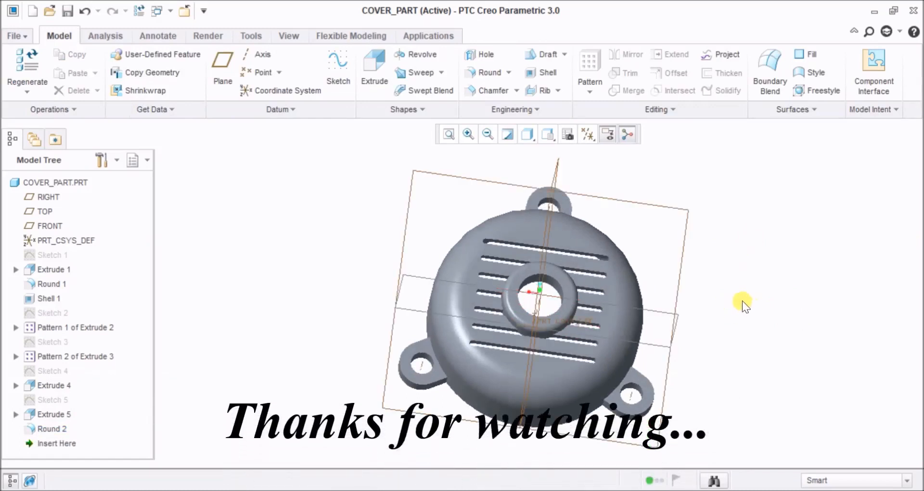
pyautogui.hotkey('ctrl', 'd')
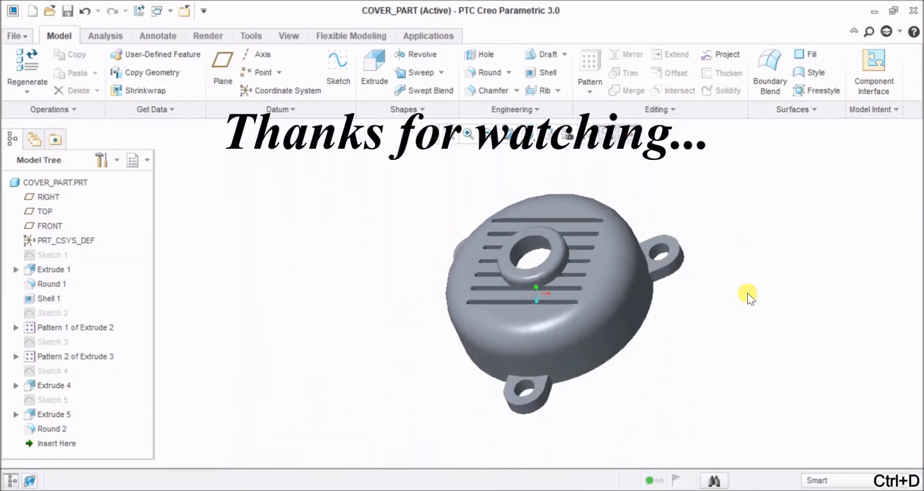
pyautogui.click(588, 134)
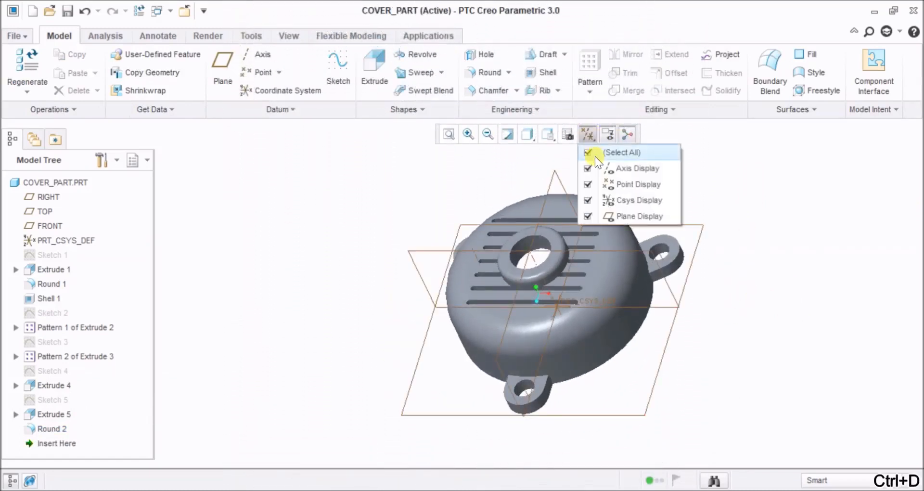
pyautogui.click(595, 154)
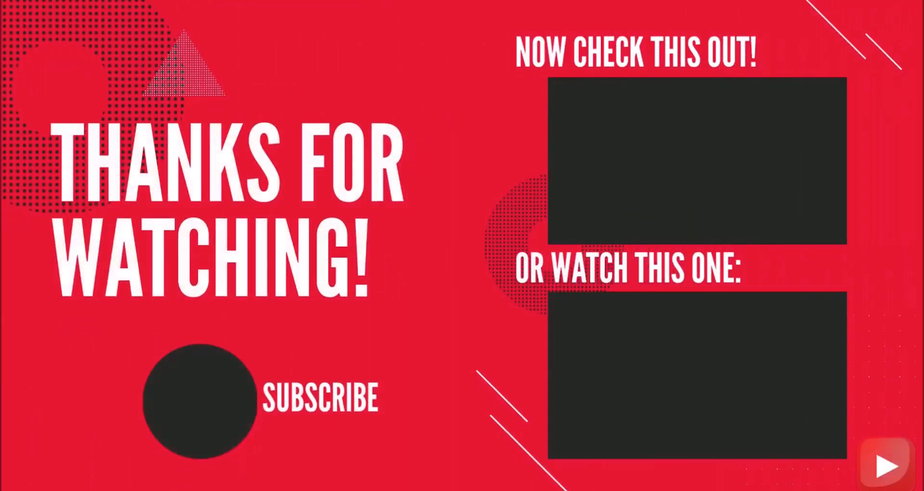